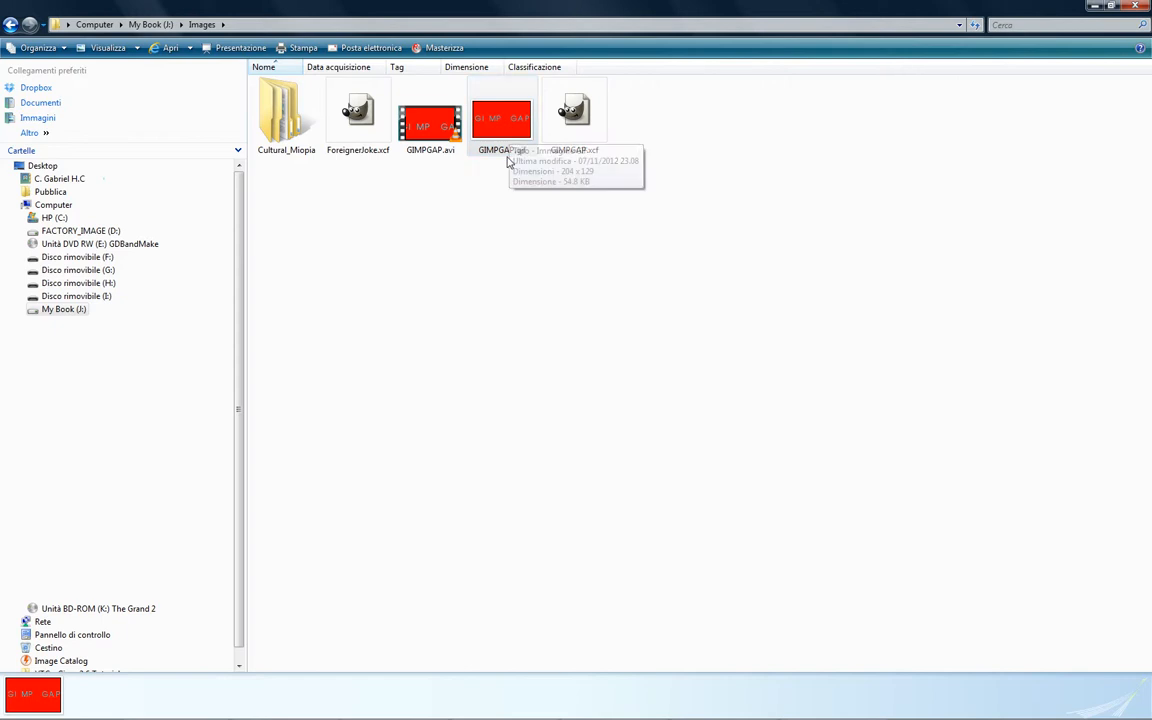
Open GIMPGAP.gif from the Images folder in GIMP.
left_click_drag(501, 149, 550, 329)
key("alt+Tab")
key("alt+Tab")
key("alt+Tab")
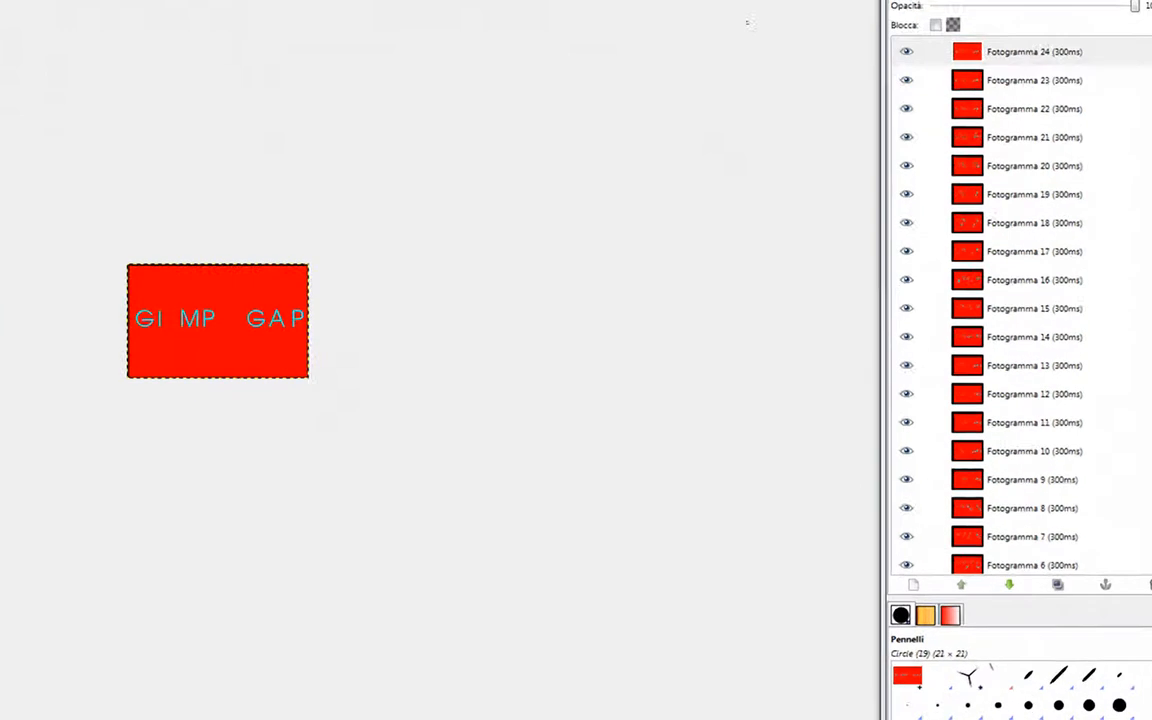
Show the animation's frame layers one at a time from Fotogramma 24 down to Sfondo, finishing with all layers visible again.
left_click(906, 51, "shift")
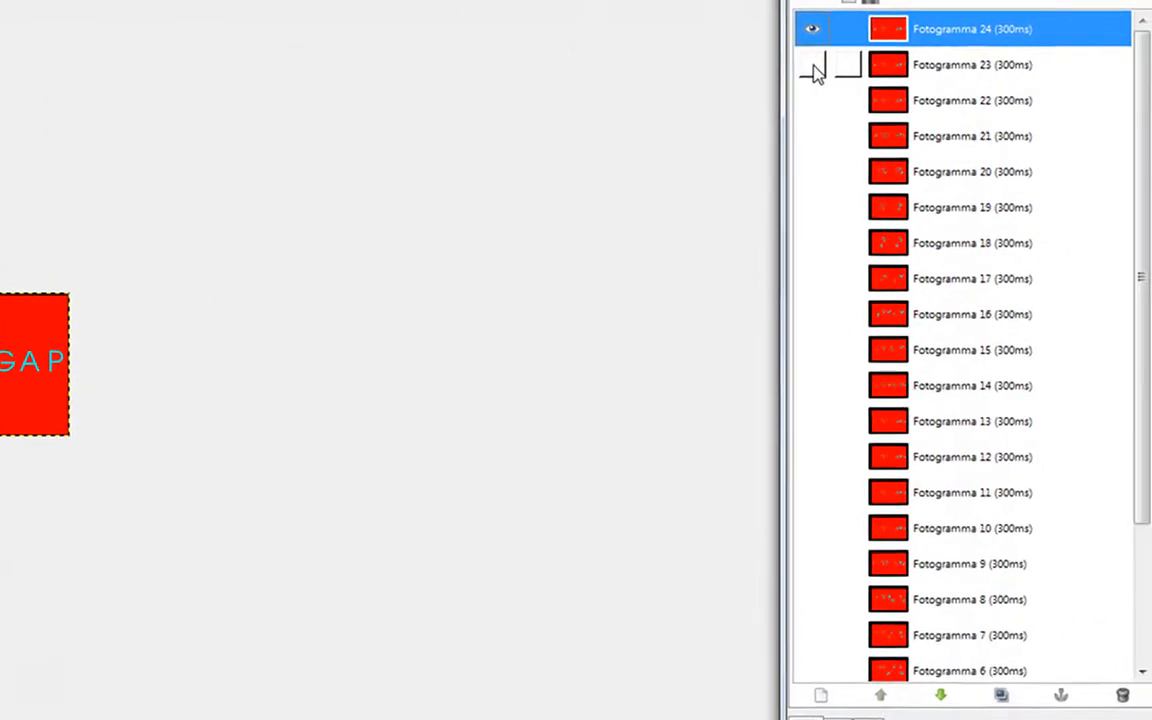
left_click(825, 63, "shift")
left_click(825, 97, "shift")
left_click(825, 132, "shift")
left_click(783, 183, "shift")
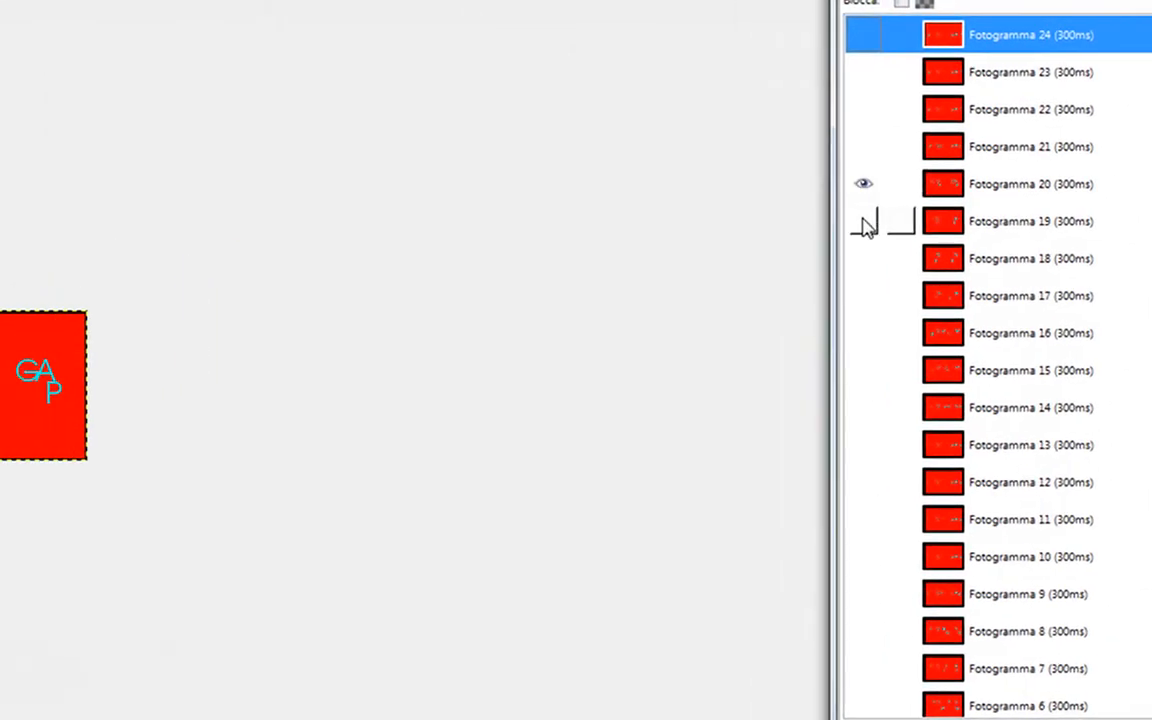
left_click(783, 220, "shift")
left_click(783, 257, "shift")
left_click(783, 294, "shift")
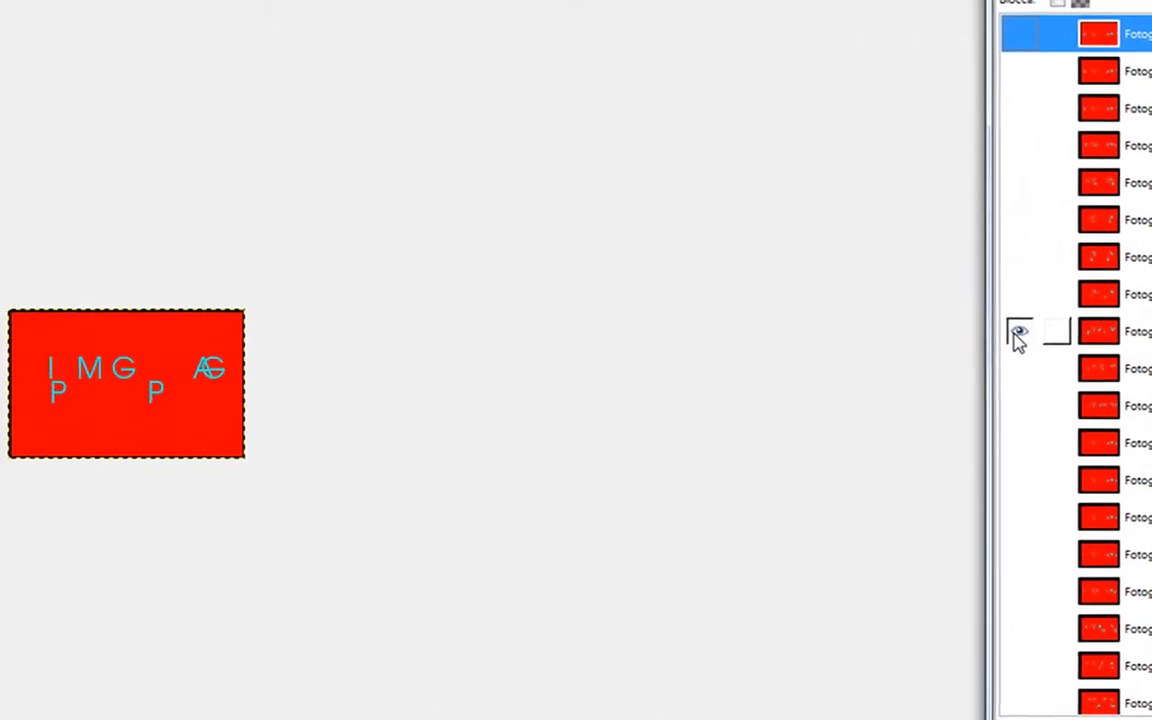
left_click(1019, 405, "shift")
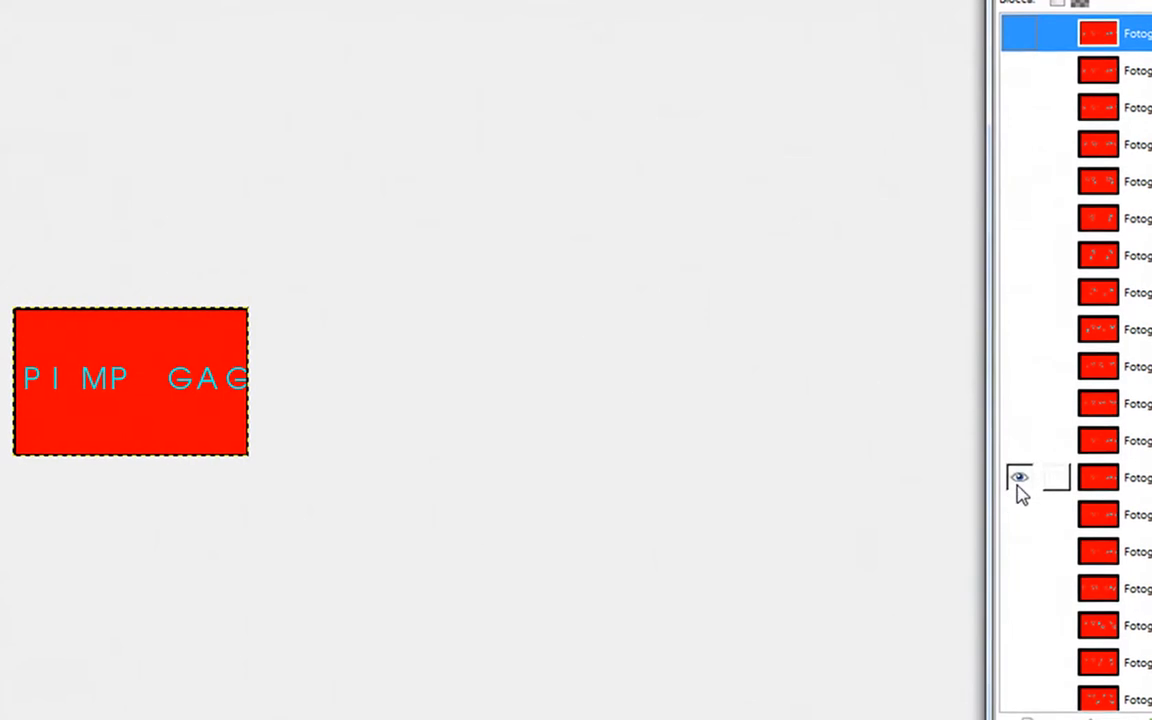
left_click(1019, 514, "shift")
left_click(1019, 551, "shift")
left_click(1019, 588, "shift")
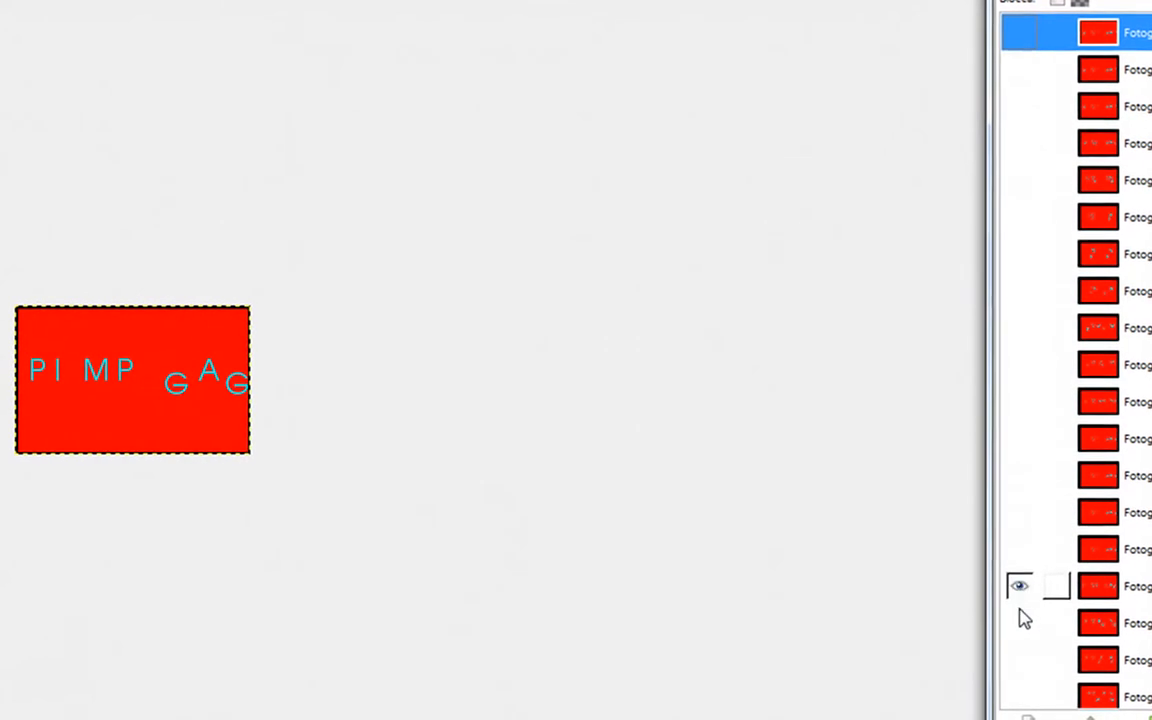
left_click(1019, 623, "shift")
scroll(1017, 470, "down", 3)
left_click(1019, 466, "shift")
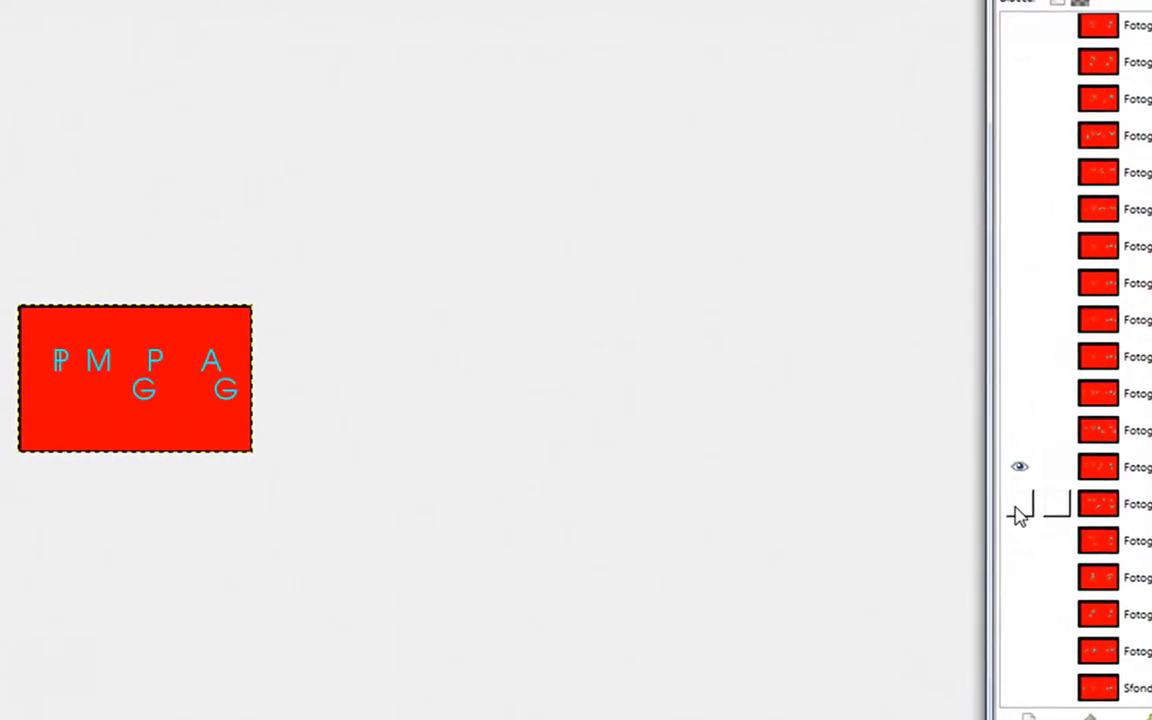
left_click(1017, 514, "shift")
left_click(1018, 540, "shift")
left_click(1018, 578, "shift")
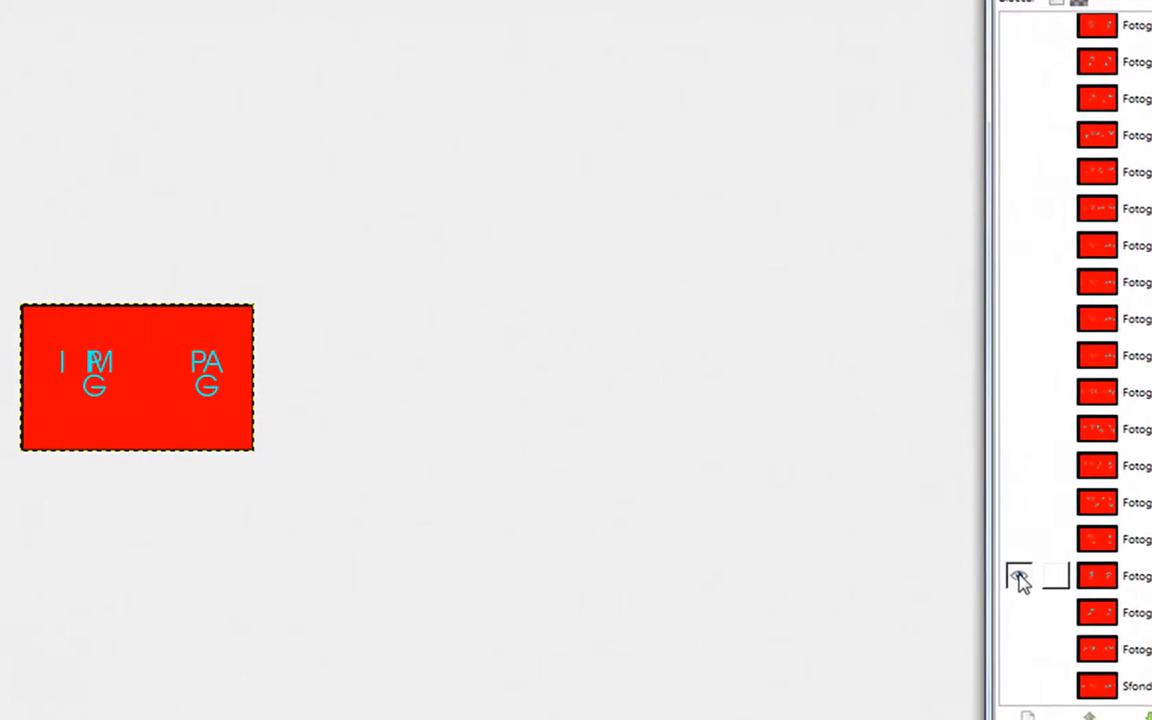
left_click(1018, 612, "shift")
left_click(1018, 648, "shift")
left_click(1018, 683, "shift")
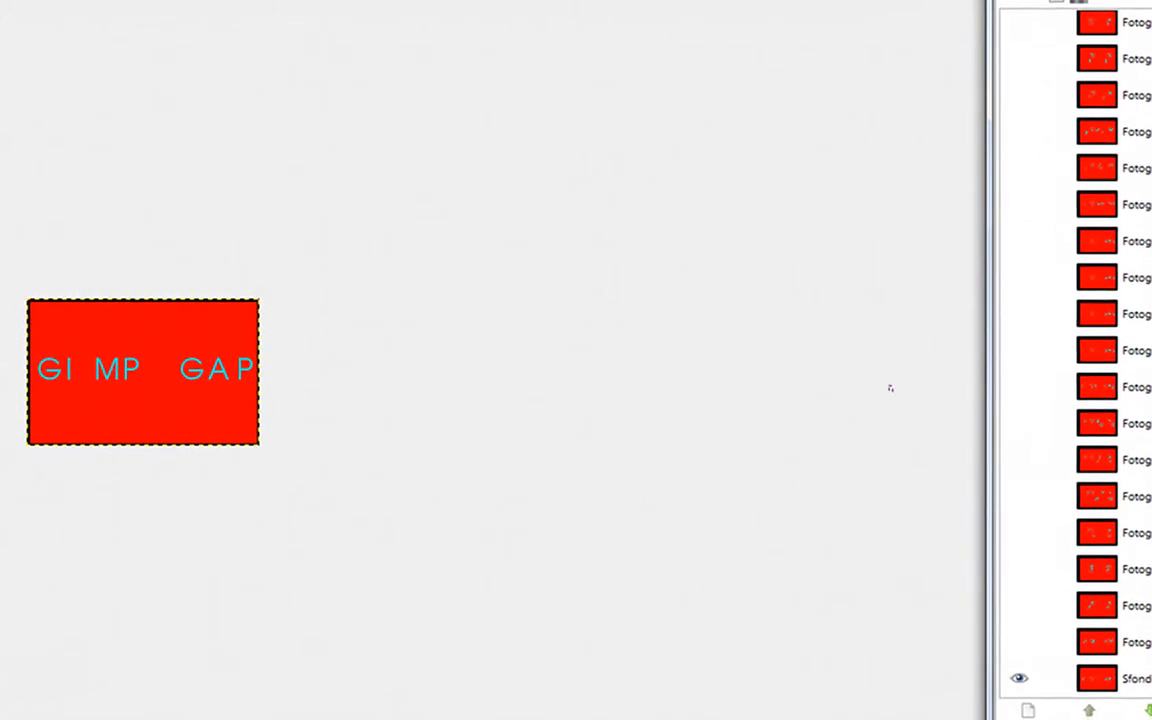
left_click(1018, 680, "shift")
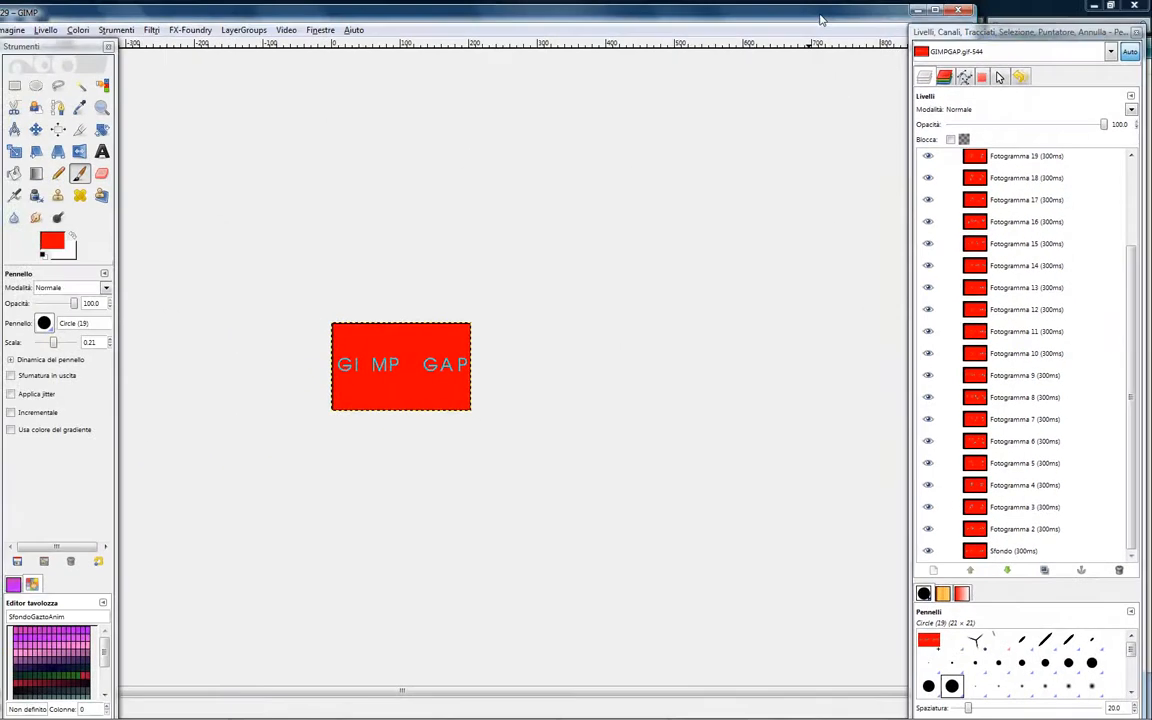
Open the Master Videoencoder for the GIMPGAP animation.
left_click(469, 26)
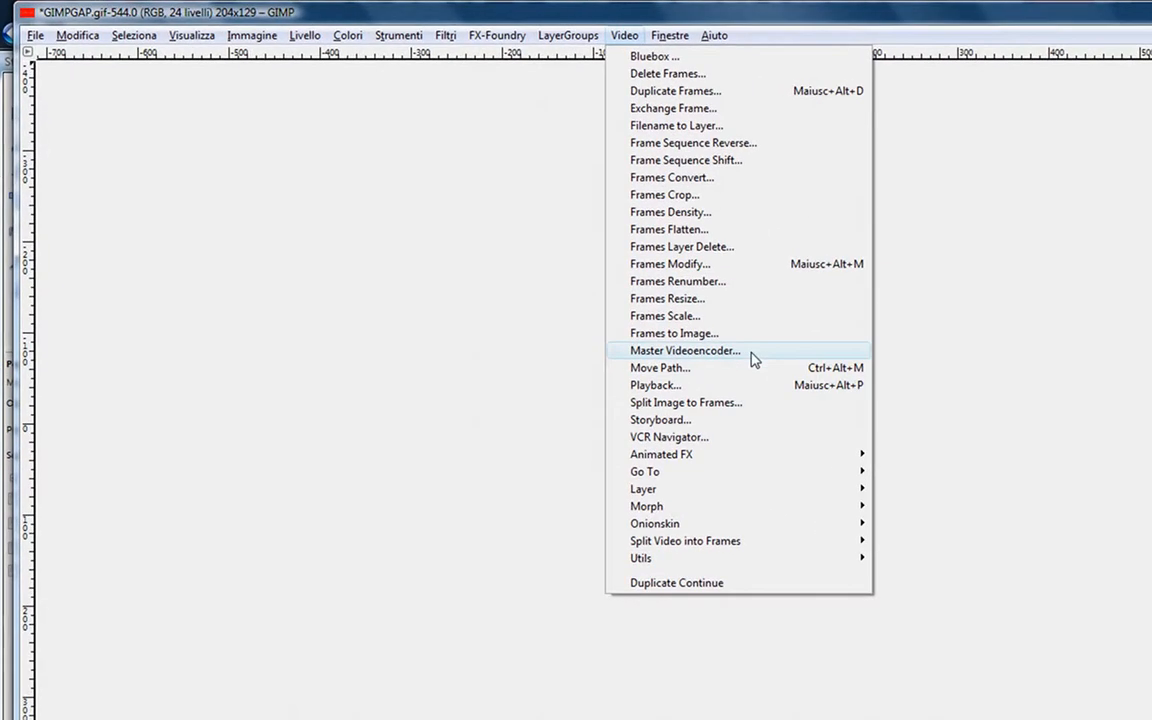
left_click(754, 351)
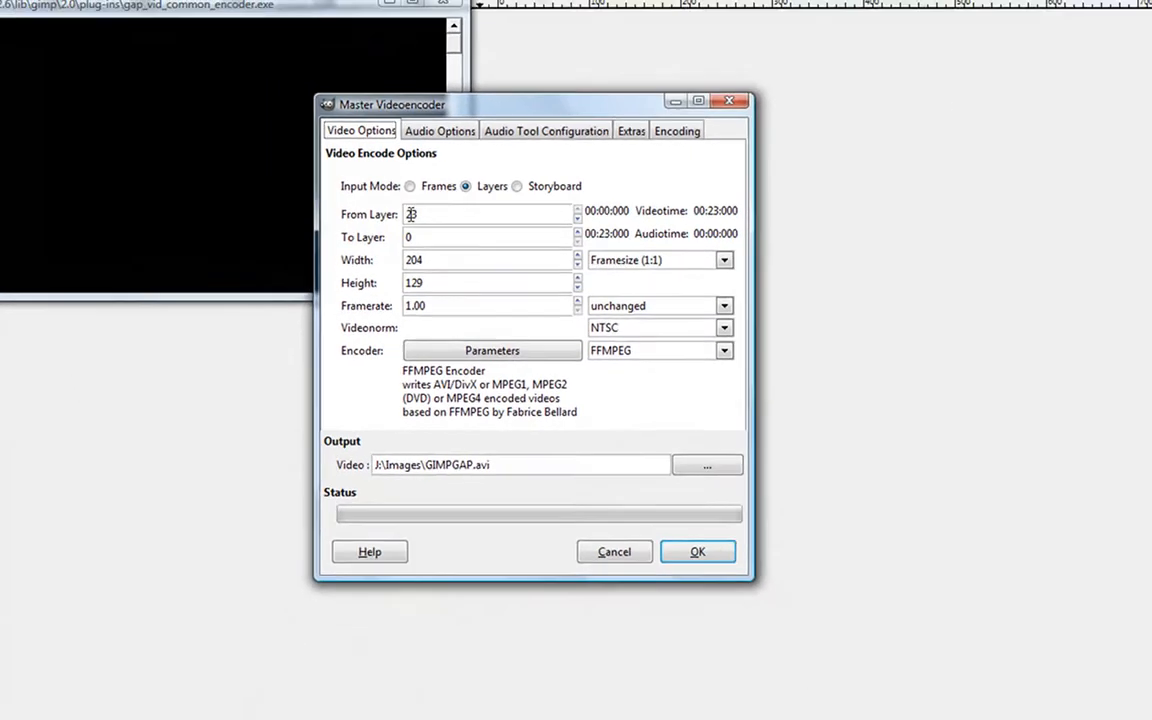
Examine the order of the frame layers from Fotogramma 24 down to Sfondo to work out the encoding direction.
key("alt+Tab")
key("alt+Tab")
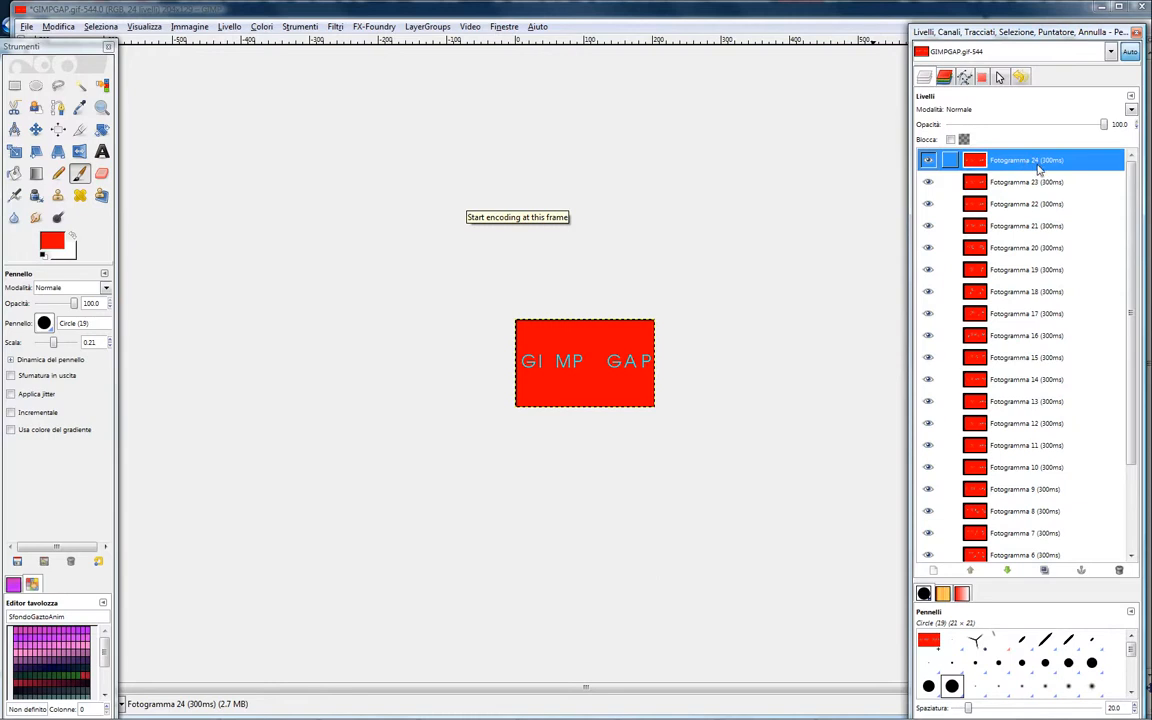
scroll(1020, 450, "down", 3)
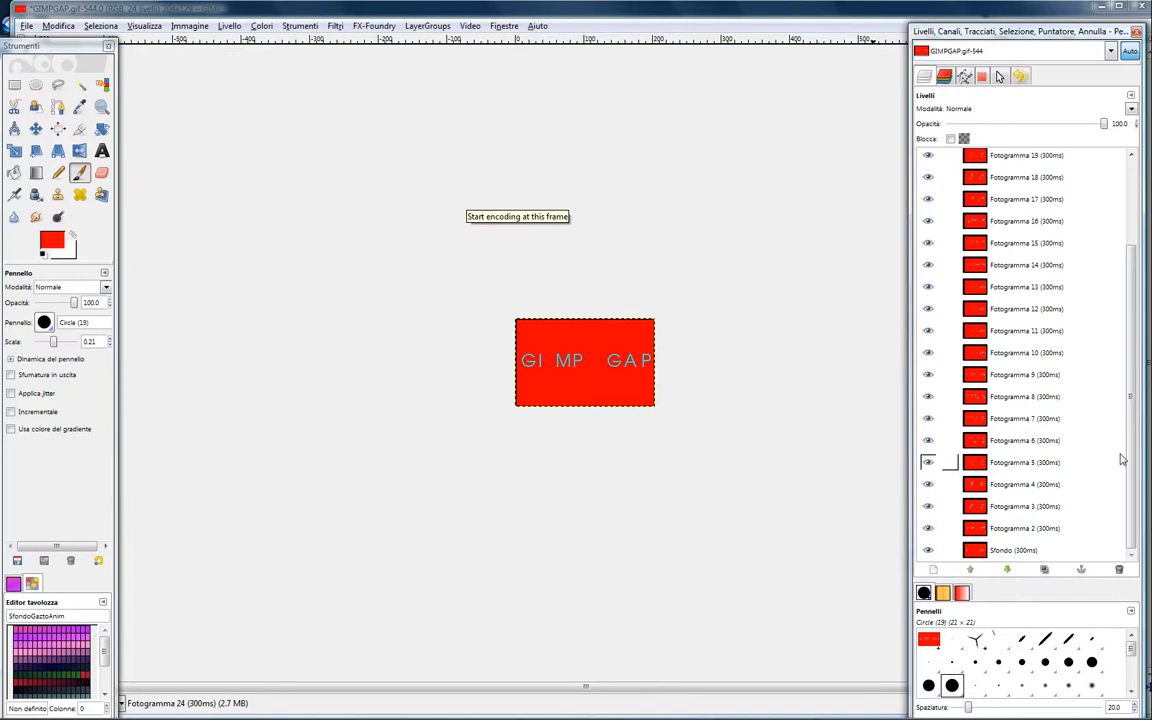
key("alt+Tab")
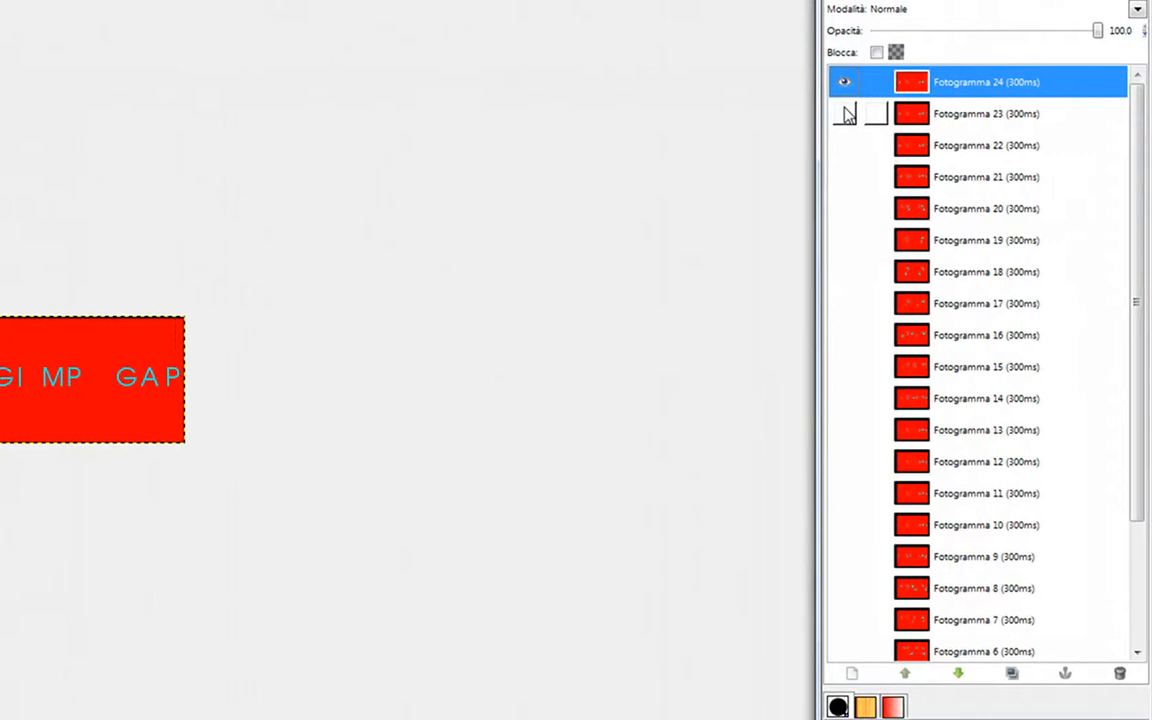
left_click(841, 399, "shift")
scroll(841, 500, "down", 3)
left_click(841, 650, "shift")
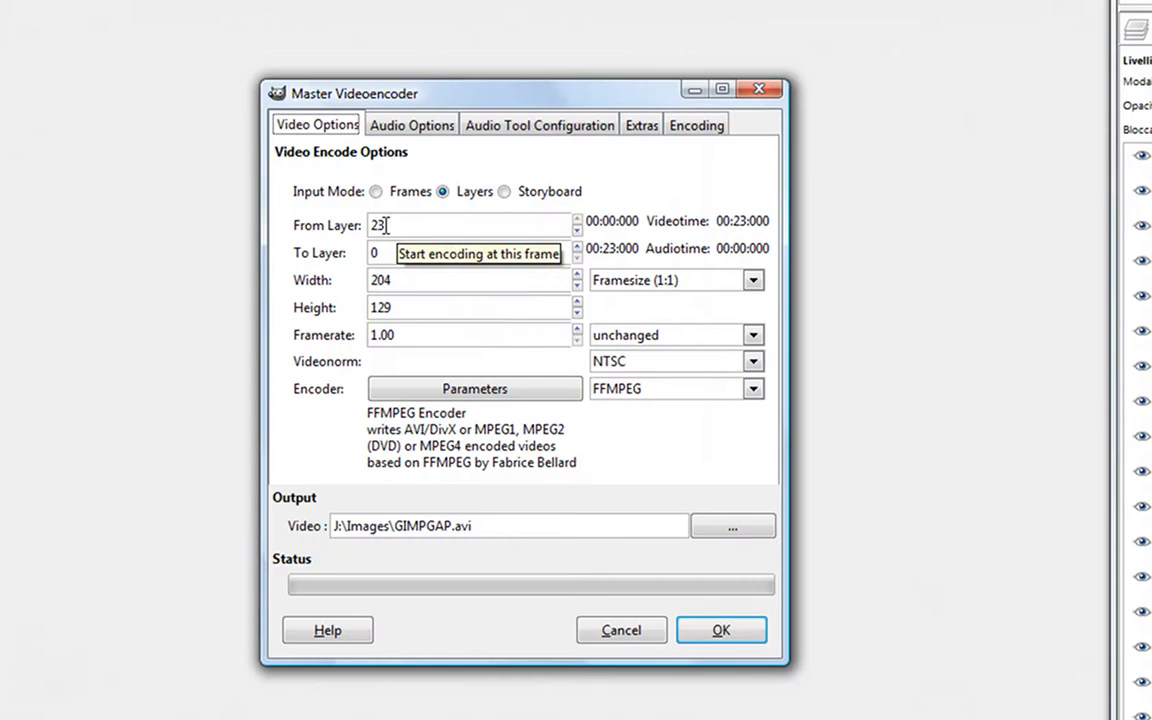
Set the encoding range to start from layer 0 and end at layer 23.
double_click(386, 225)
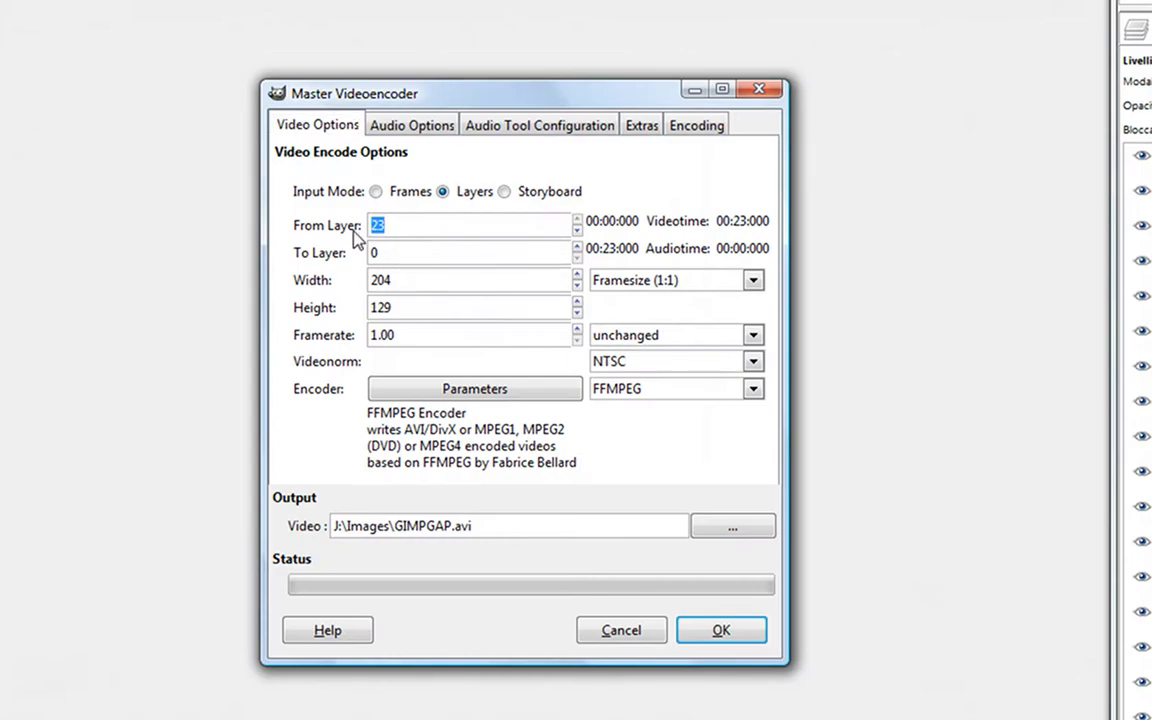
type("0")
key("Tab")
type("23")
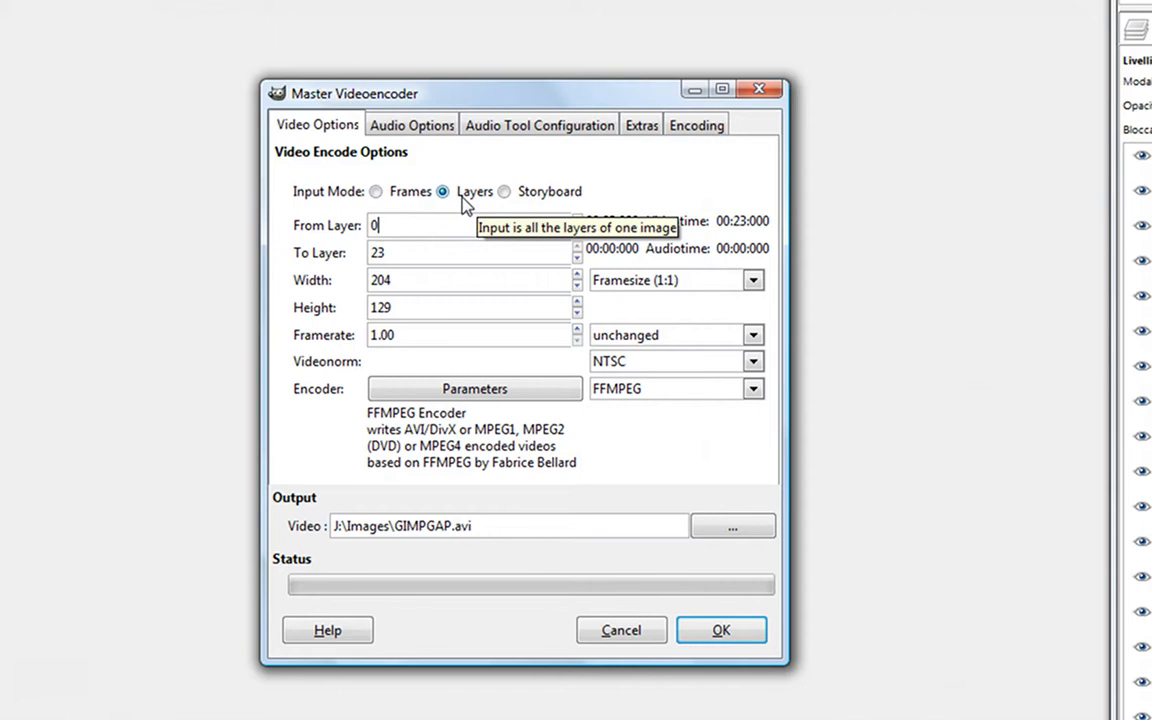
Set the height of the output video to 128 pixels.
left_click(429, 310)
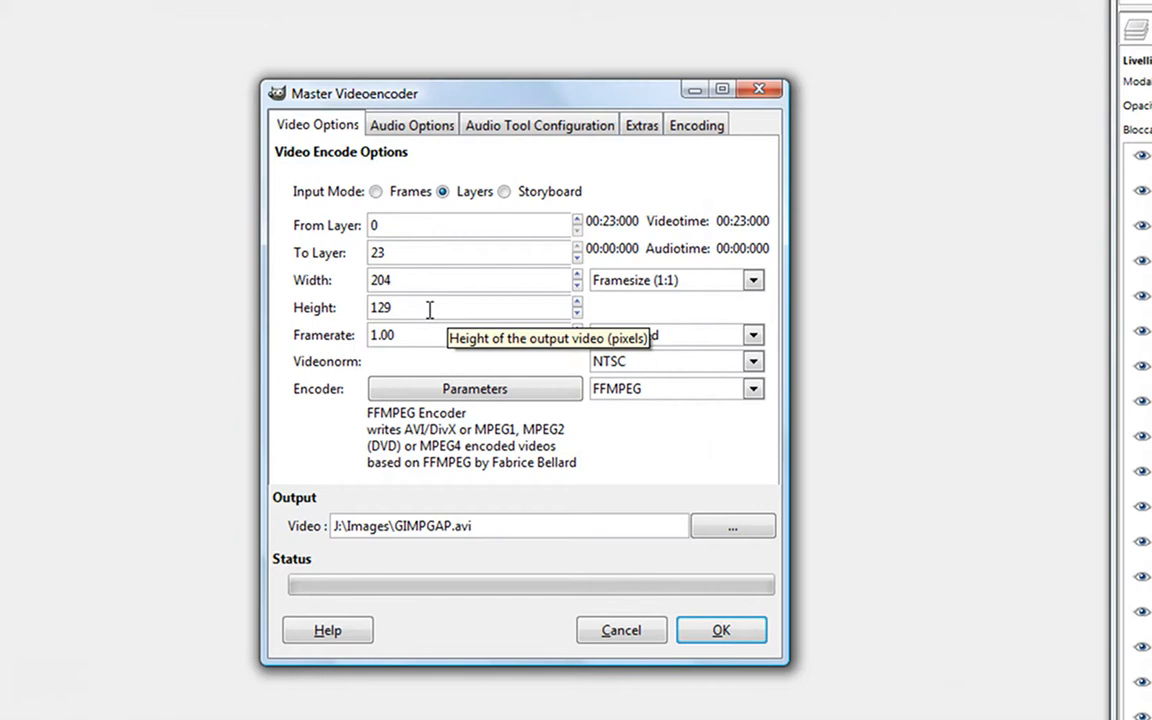
key("BackSpace")
type("8")
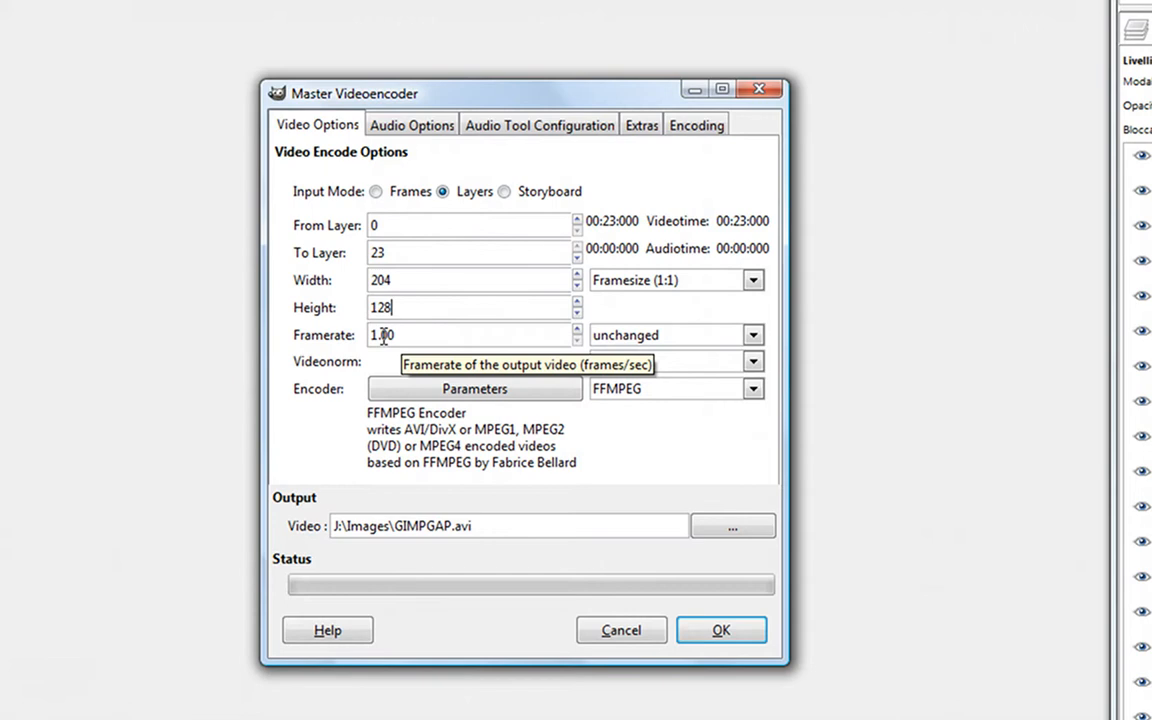
Open the Windows Calculator (Calcolatrice) and place it in front of the encoder dialog.
key("alt+Tab")
key("Tab")
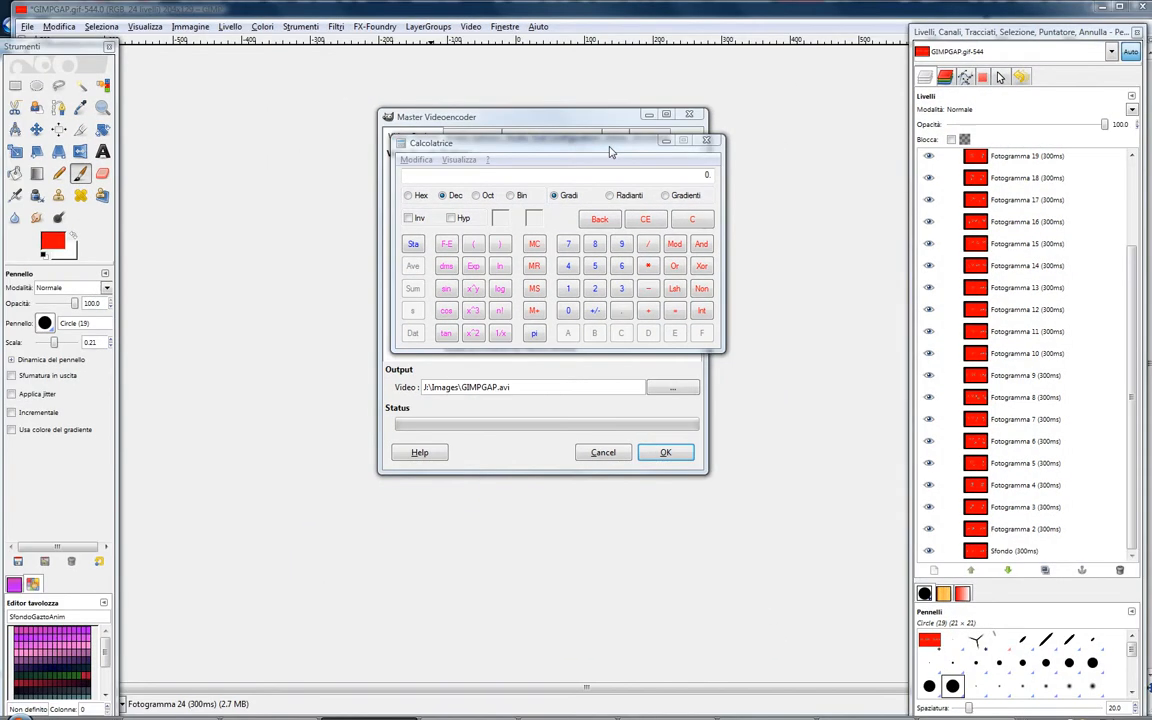
key("super")
type("calc")
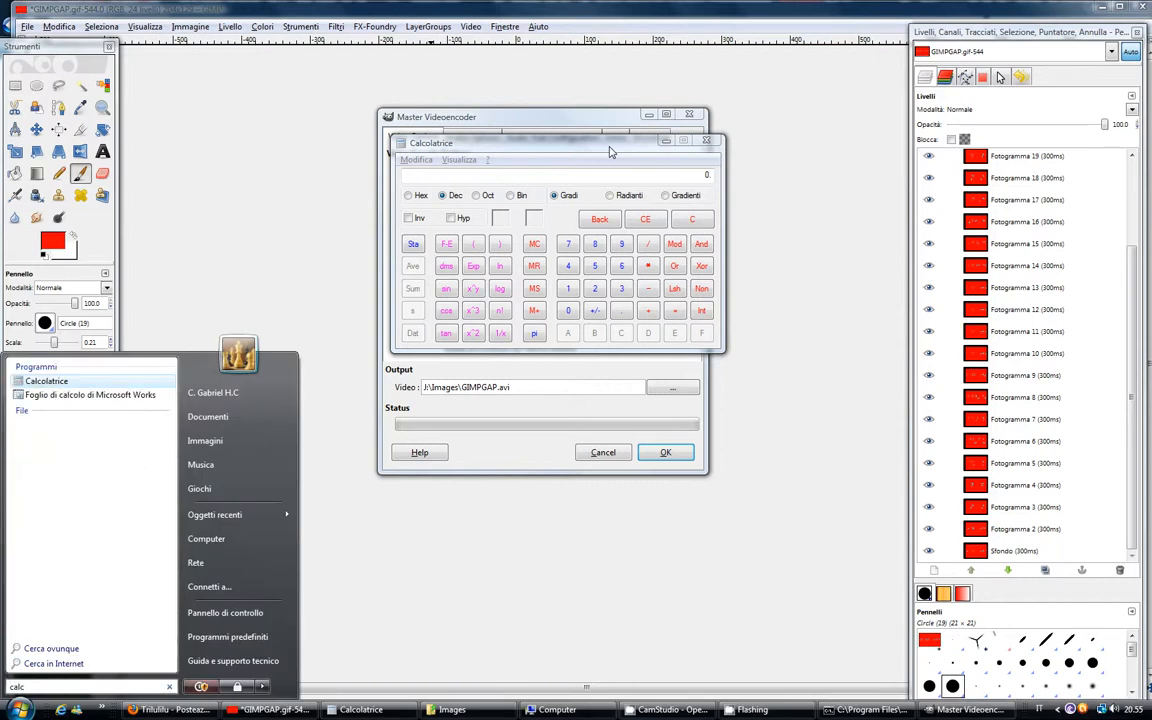
key("Return")
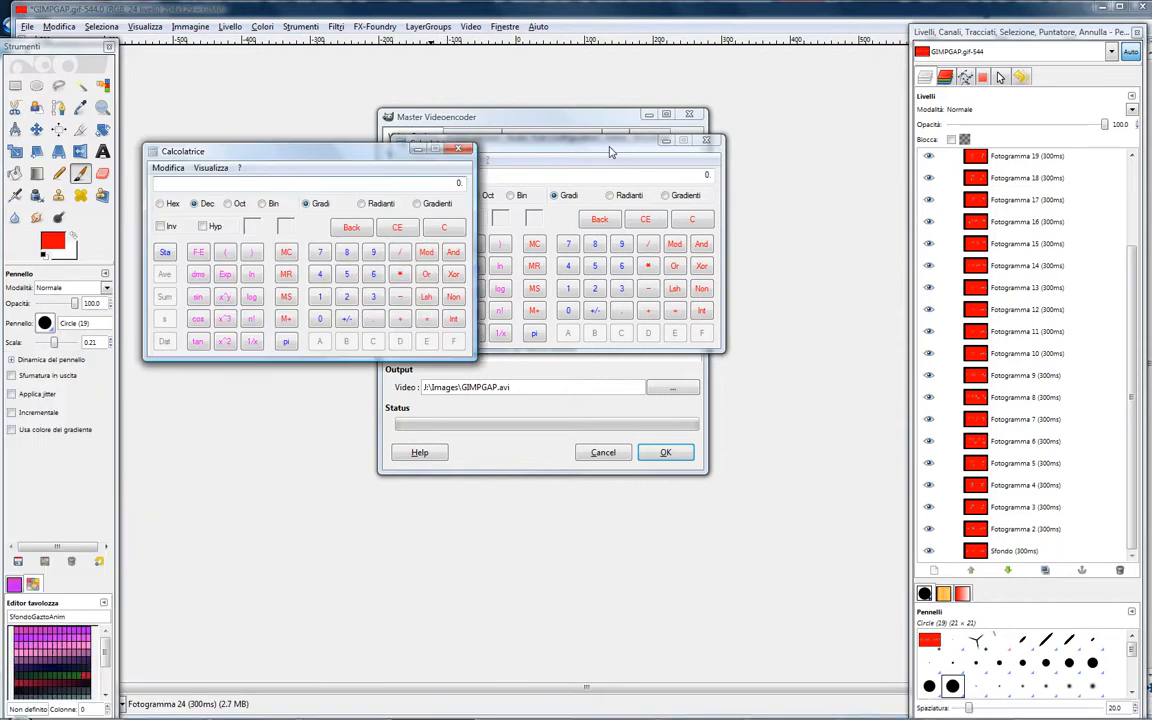
left_click(428, 132)
left_click_drag(514, 147, 492, 116)
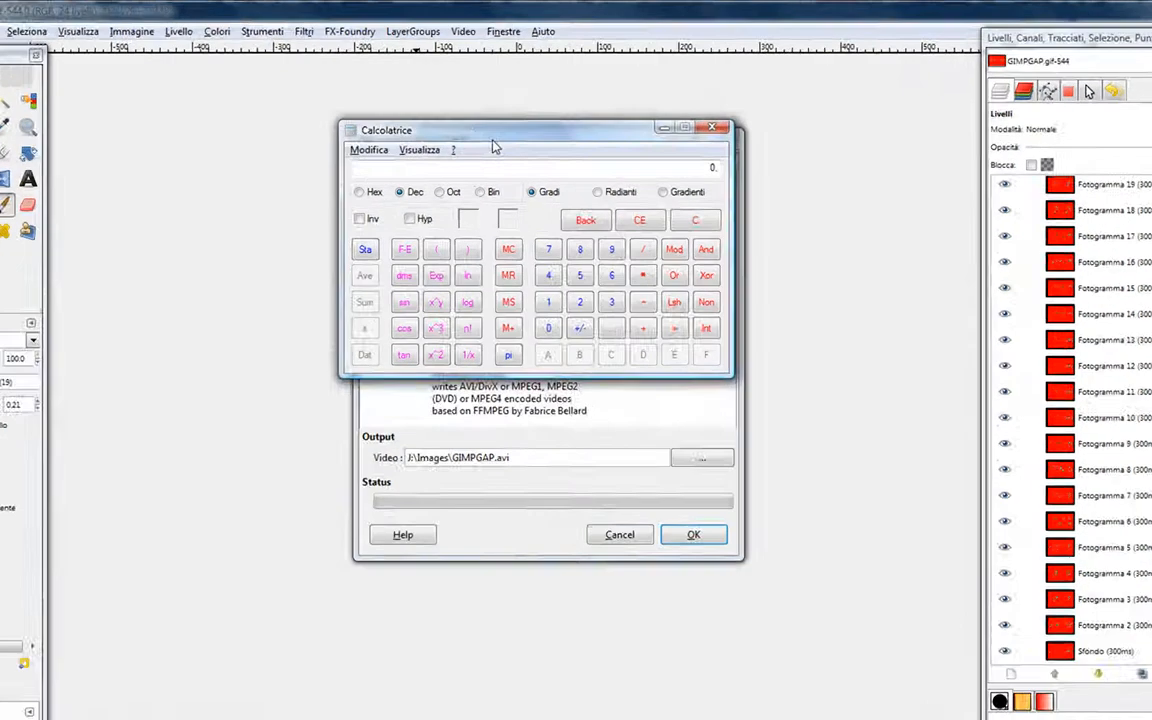
Calculate the frame rate by dividing 1000 by the 300 ms frame duration.
type("10")
type("300")
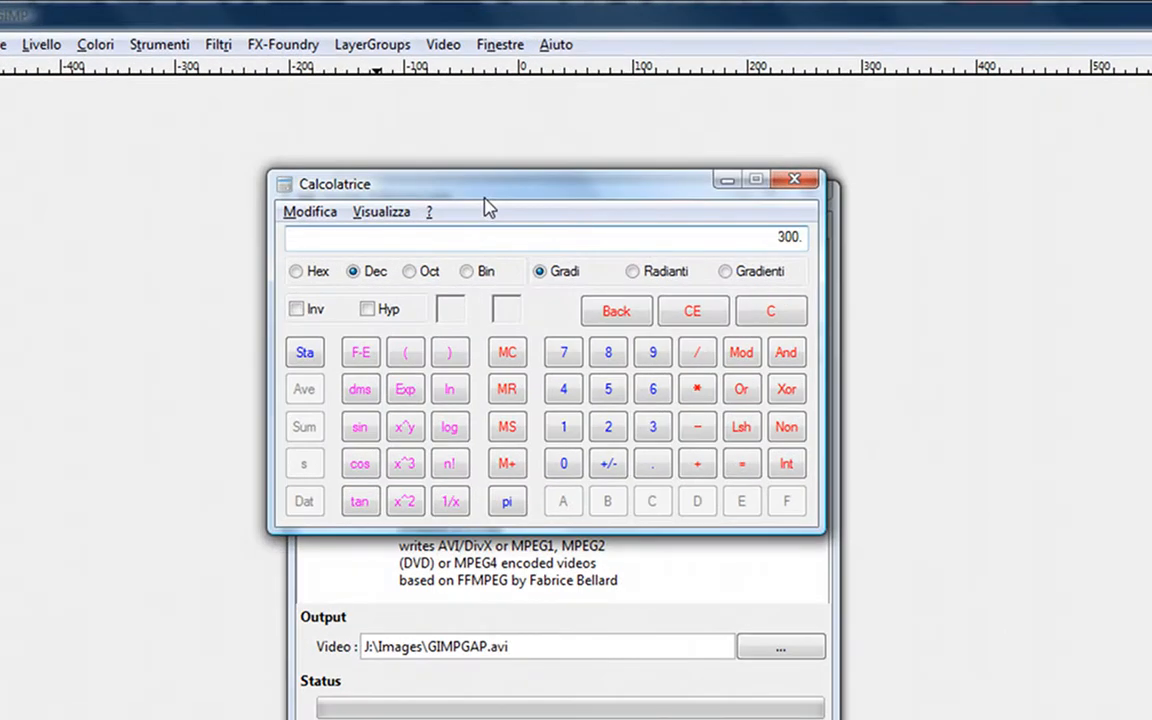
key("Escape")
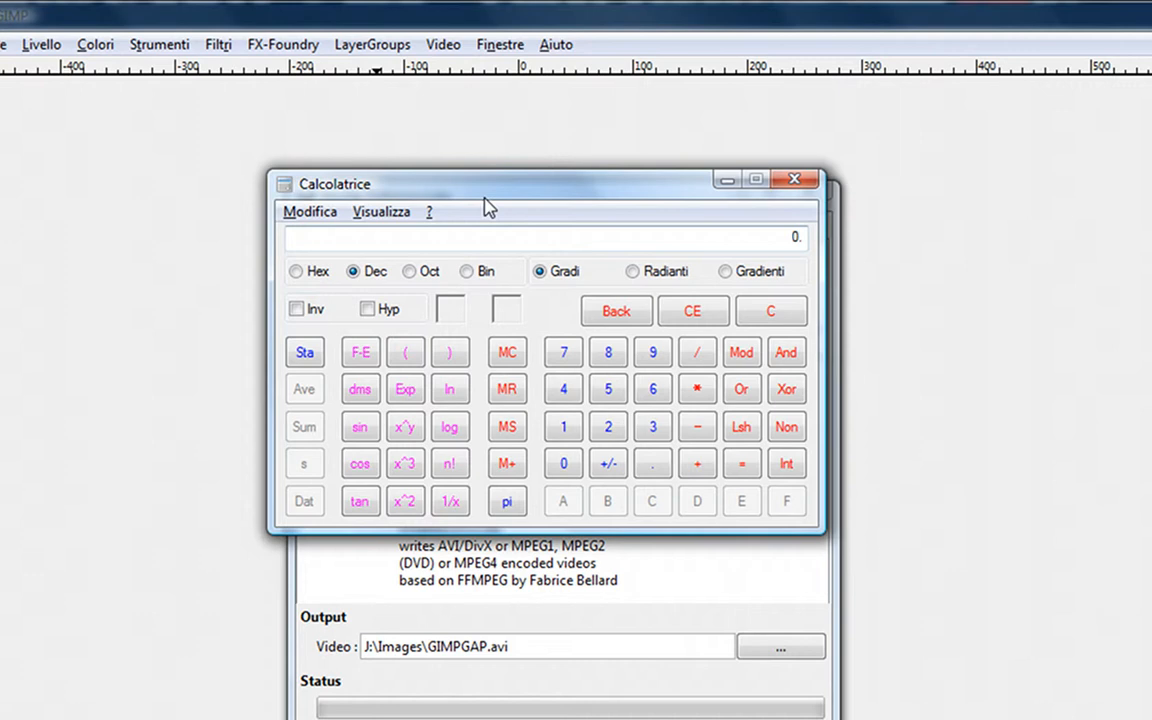
type("1000")
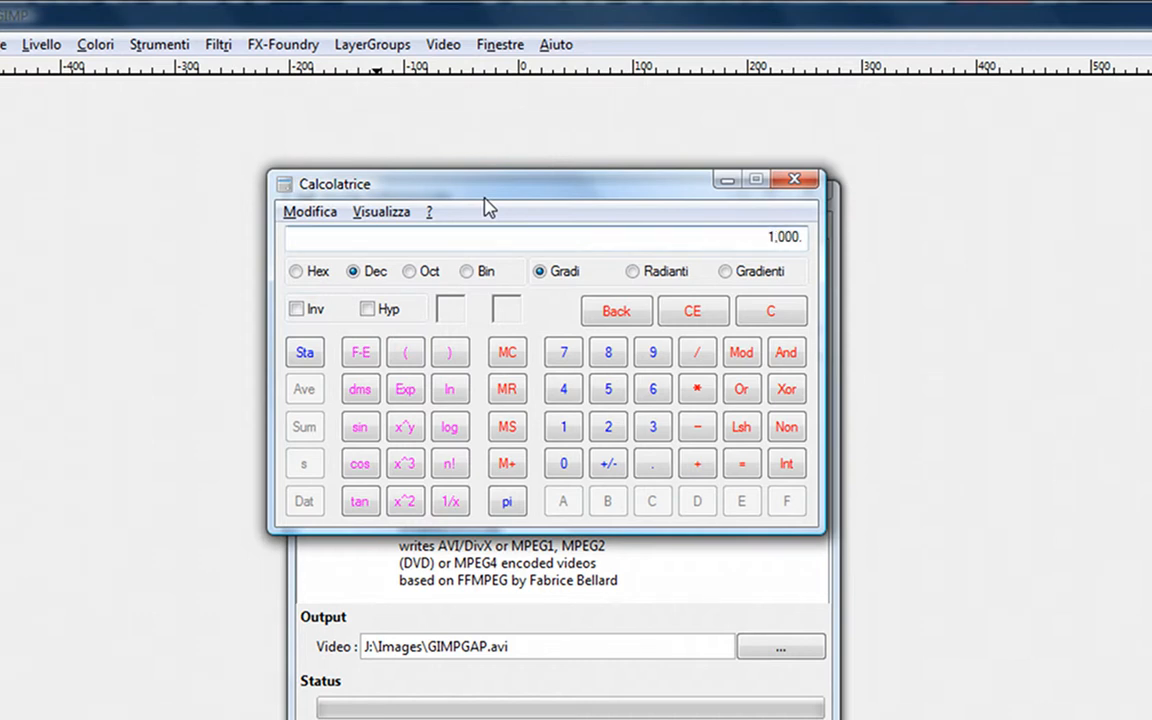
key("slash")
type("30")
key("Return")
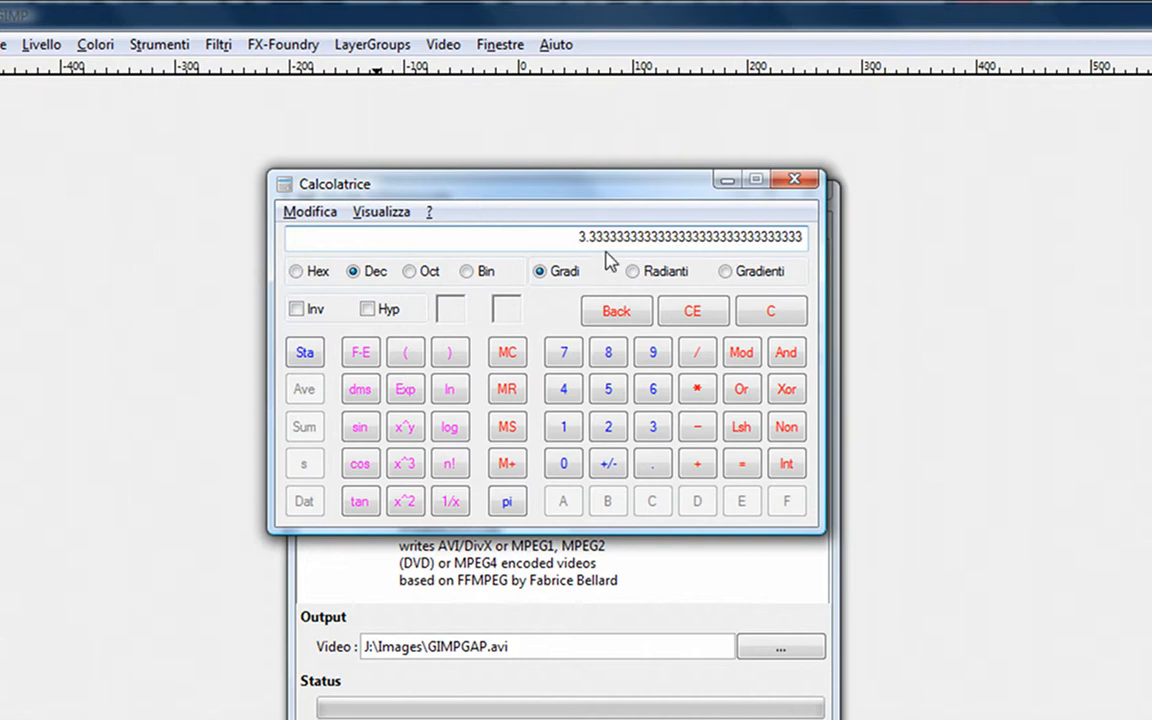
Move the calculator out of the way and set the output video's framerate to 3.33.
left_click_drag(619, 188, 634, 603)
left_click(445, 452)
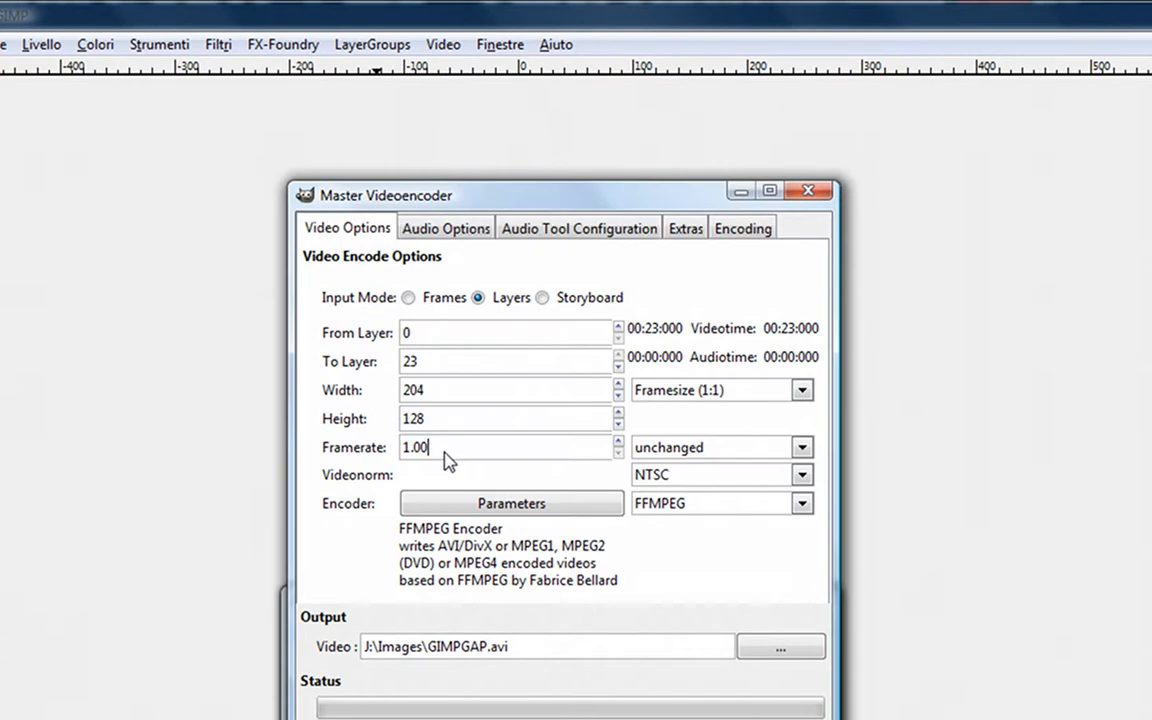
key("BackSpace")
key("BackSpace")
key("BackSpace")
key("BackSpace")
type("3.33")
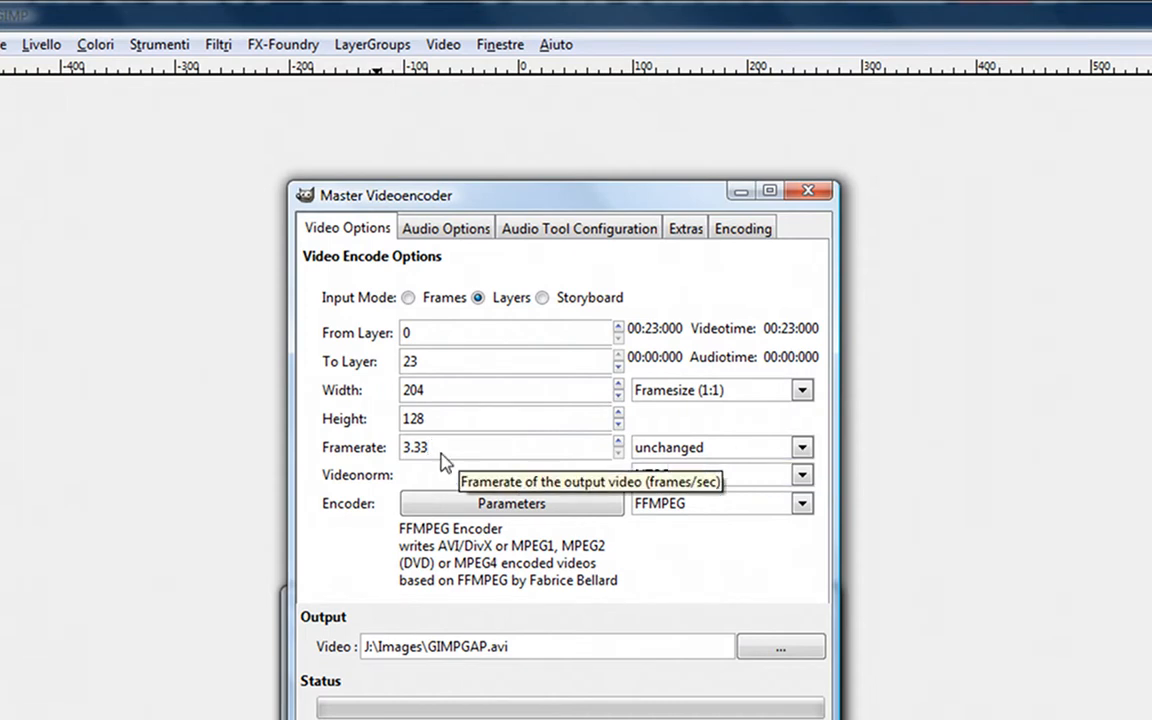
Set the video norm of the output to undefined.
left_click(716, 478)
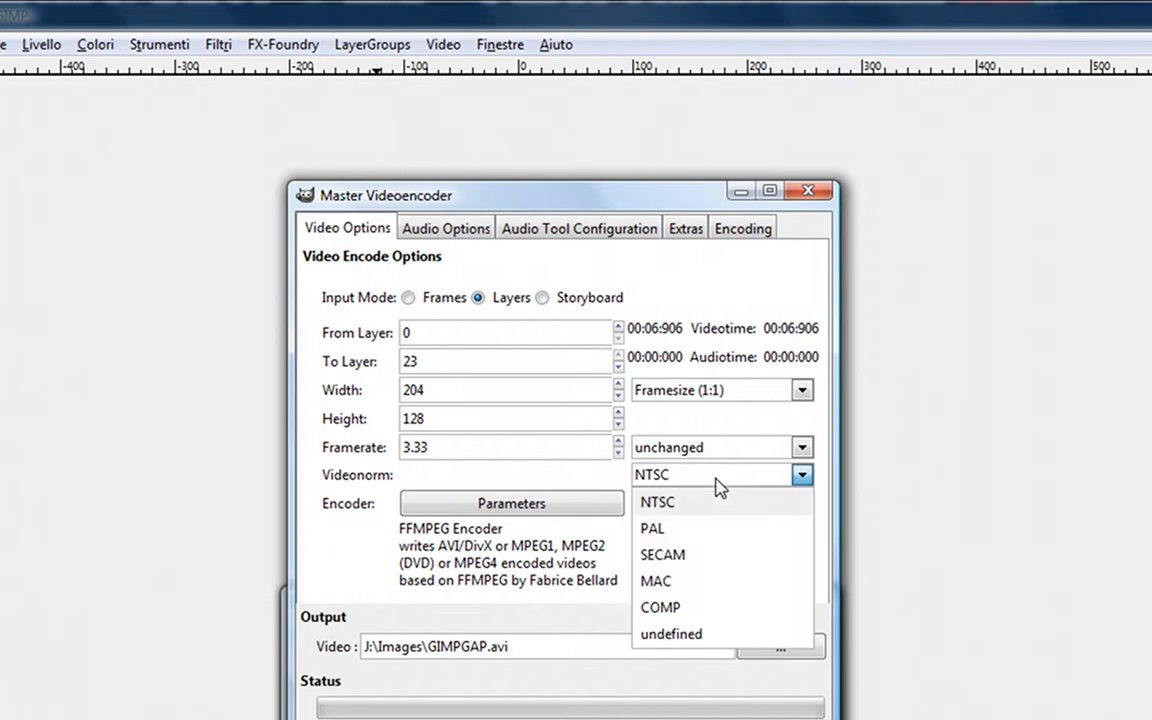
left_click(690, 635)
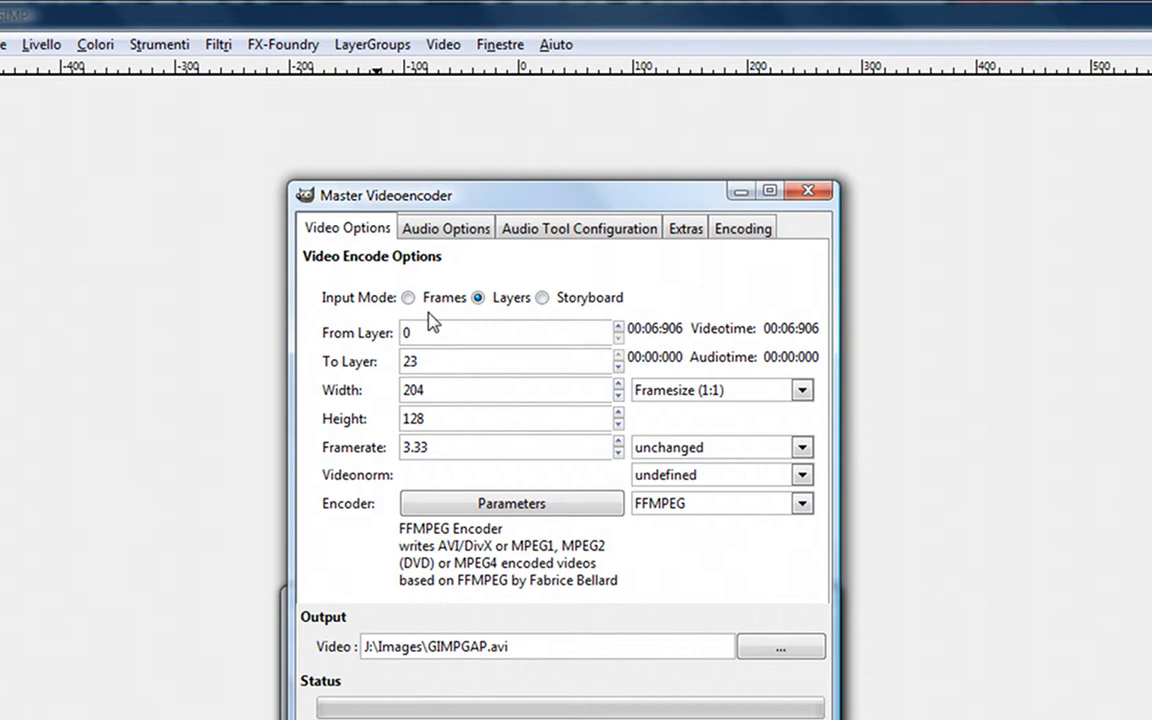
Choose FFMPEG as the encoder and open its parameters.
left_click(802, 505)
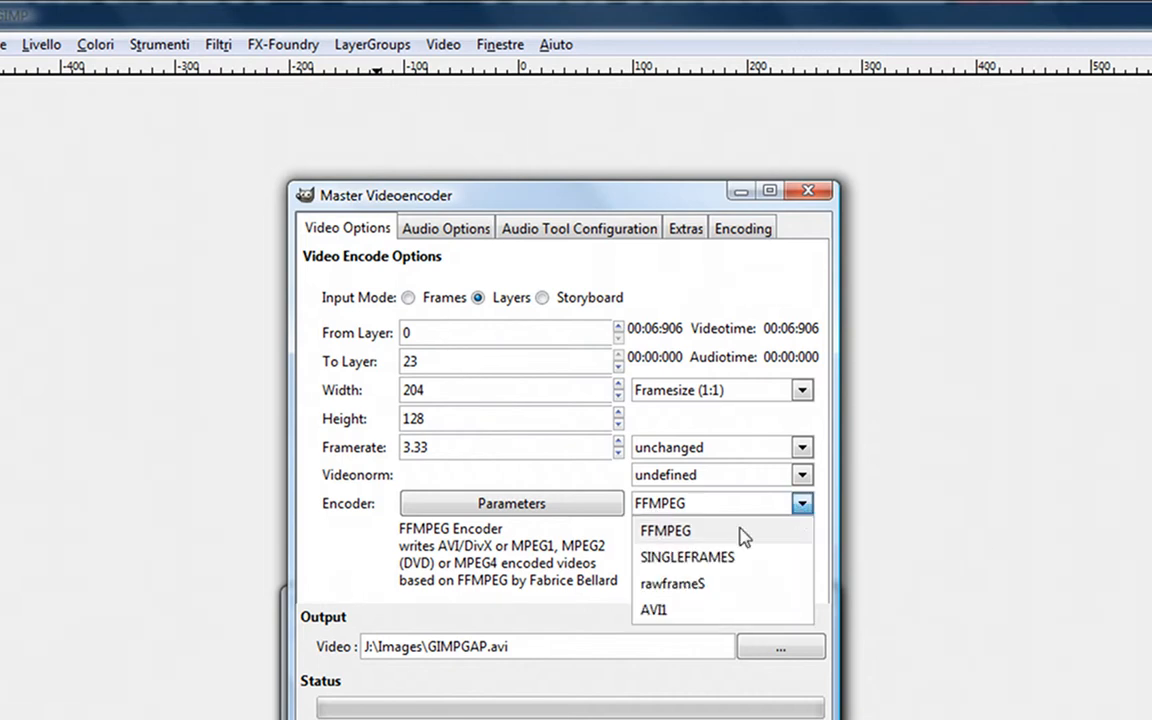
left_click(688, 537)
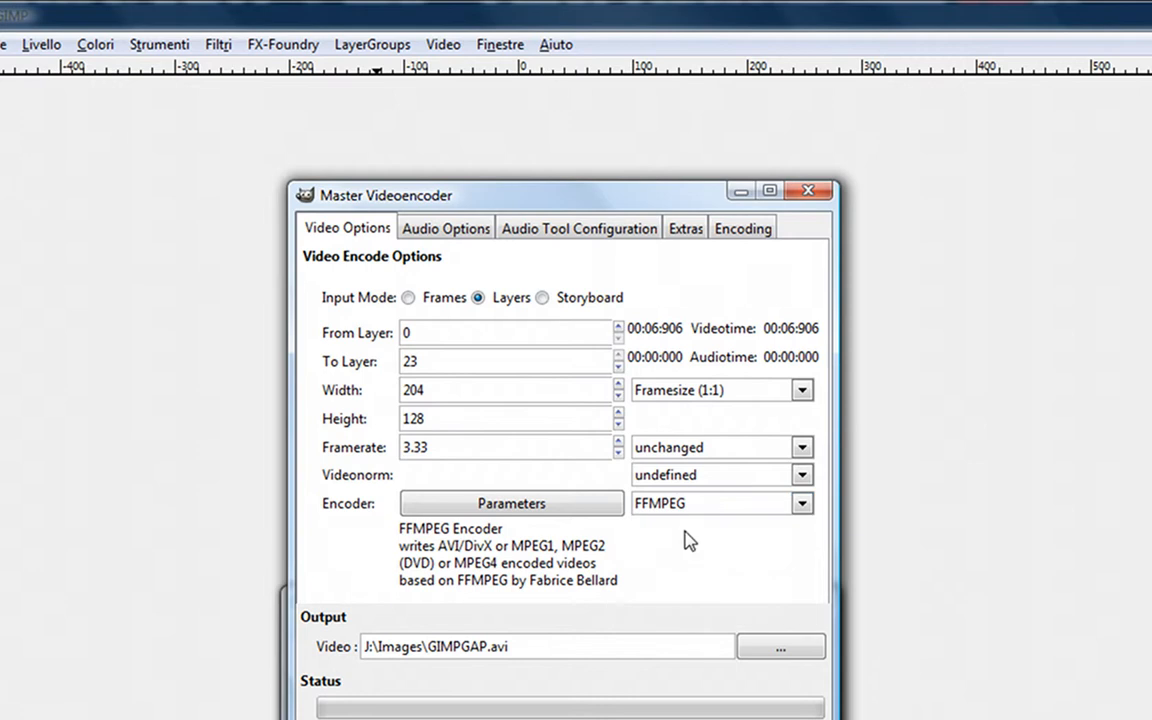
left_click(558, 517)
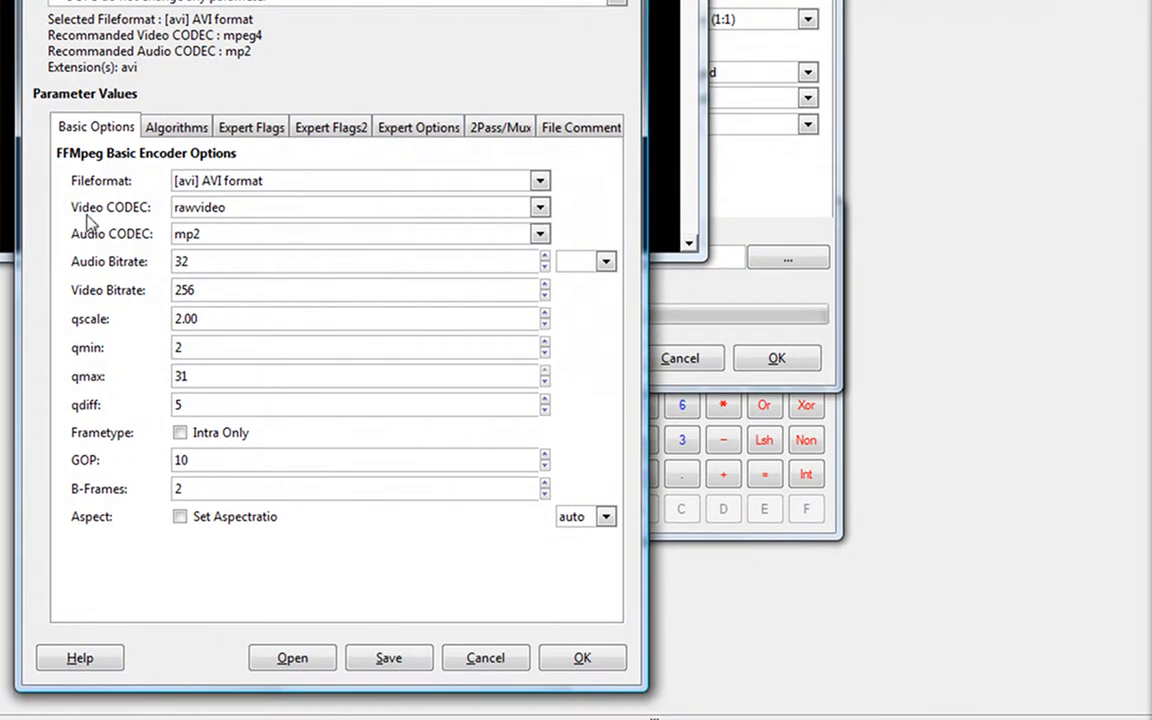
Set the video codec in the FFMPEG basic encoder options to msmpeg4.
left_click(252, 215)
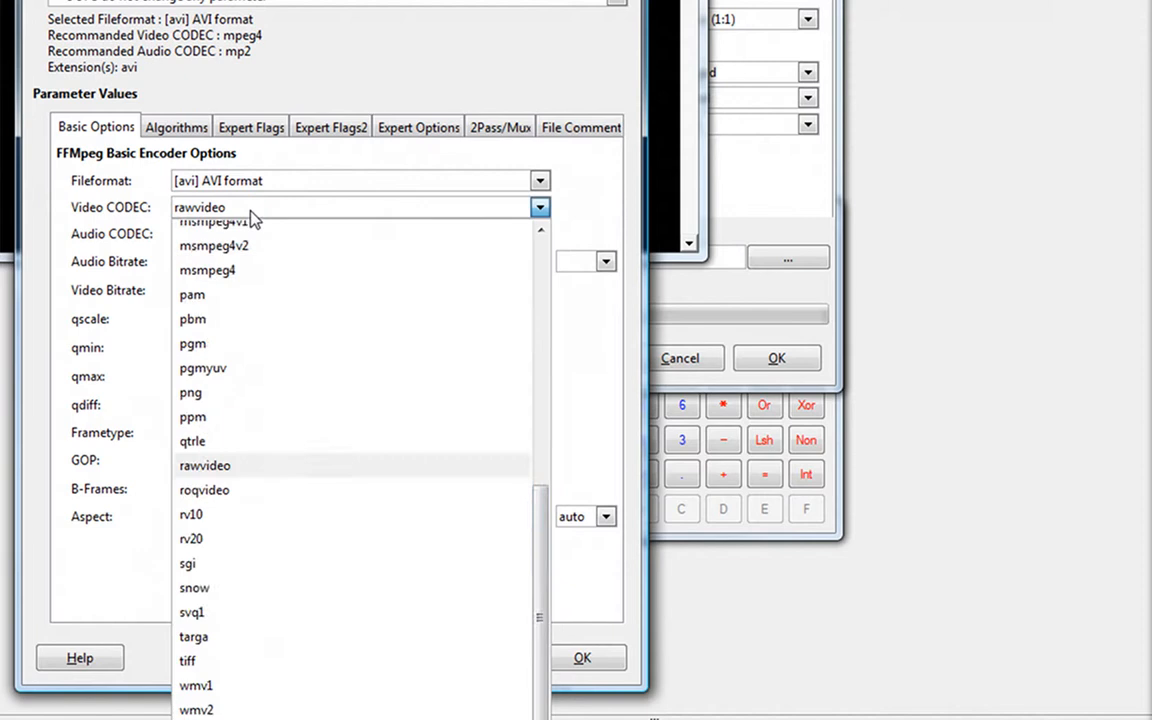
scroll(527, 410, "up", 3)
scroll(522, 347, "up", 4)
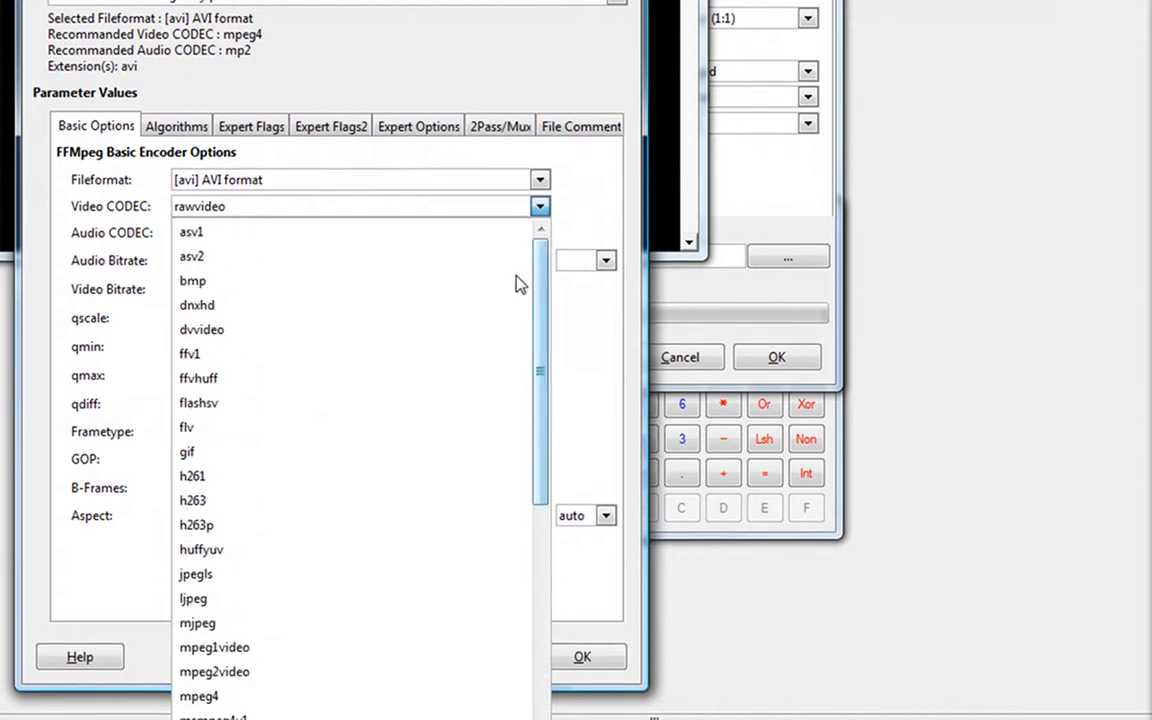
scroll(527, 400, "down", 2)
scroll(527, 400, "down", 2)
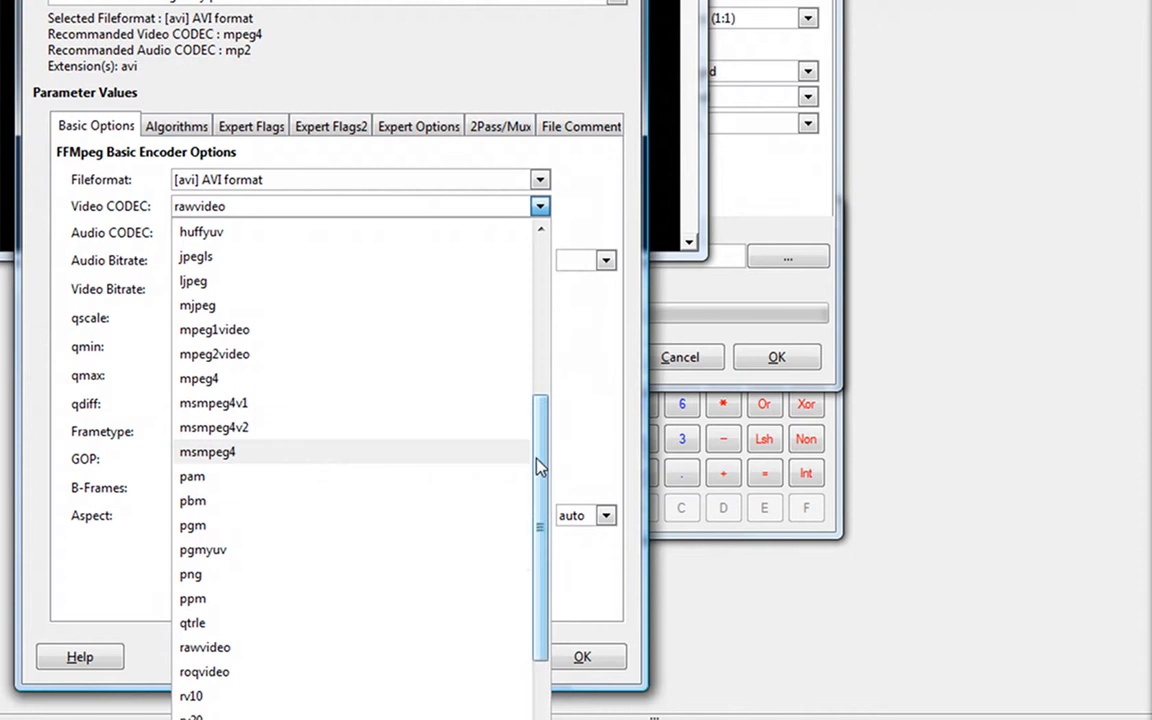
left_click_drag(540, 465, 538, 406)
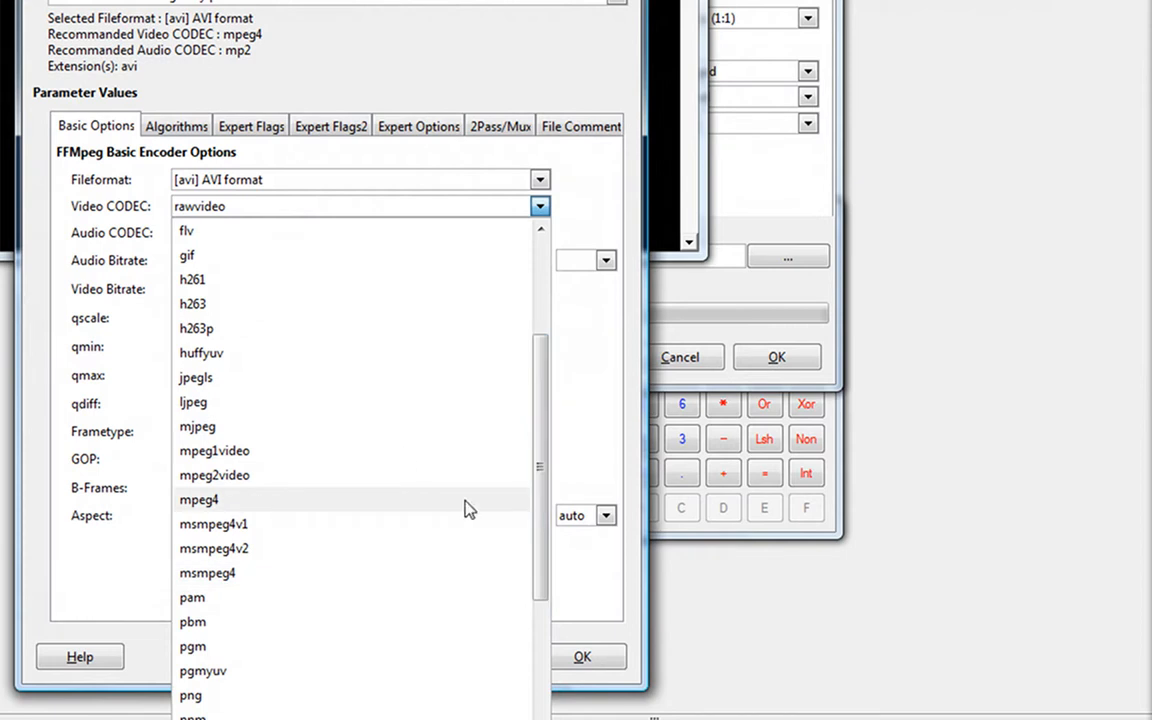
mouse_move(540, 508)
left_mouse_down()
mouse_move(542, 571)
mouse_move(540, 509)
left_mouse_up()
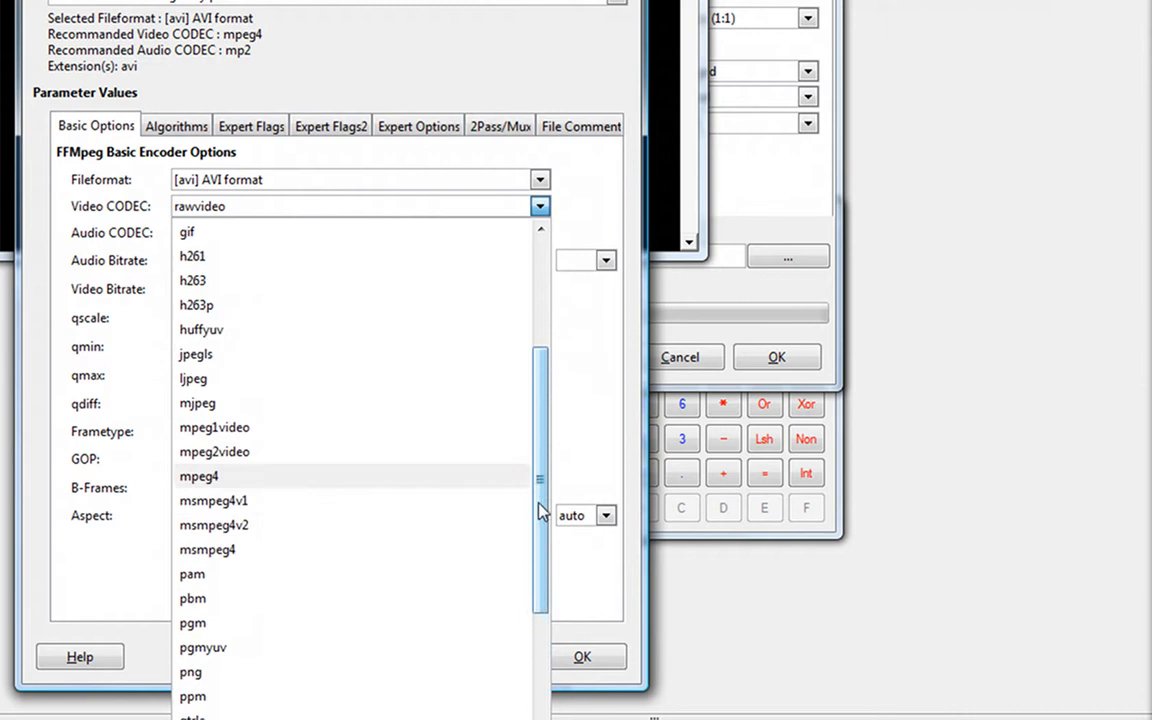
left_click(234, 552)
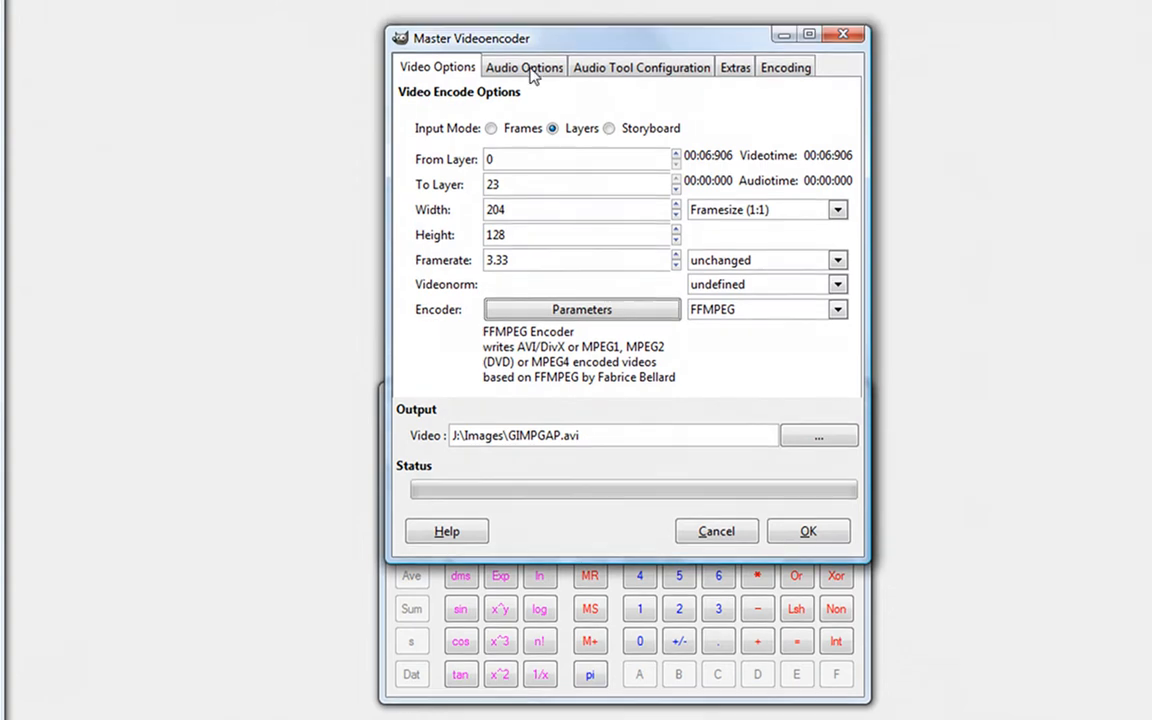
Review the audio, audio tool and extras settings, and try to encode the video to J:\Images\GIMPGAP.avi, overwriting the existing file.
left_click(531, 72)
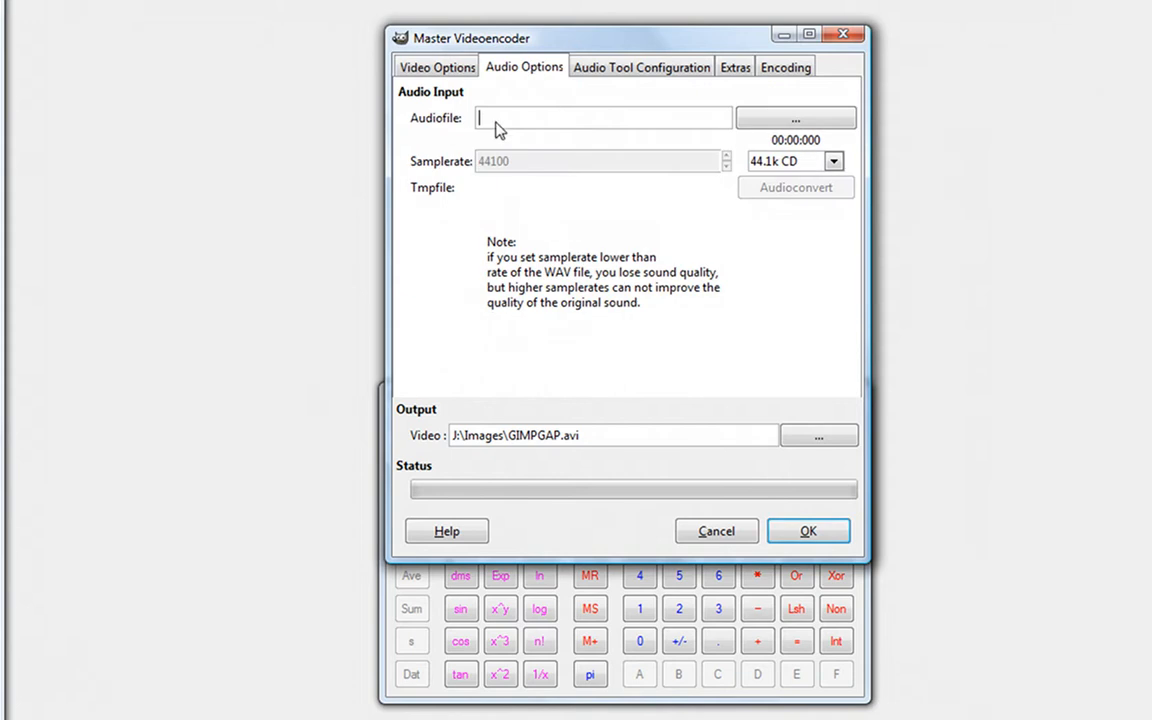
left_click(606, 70)
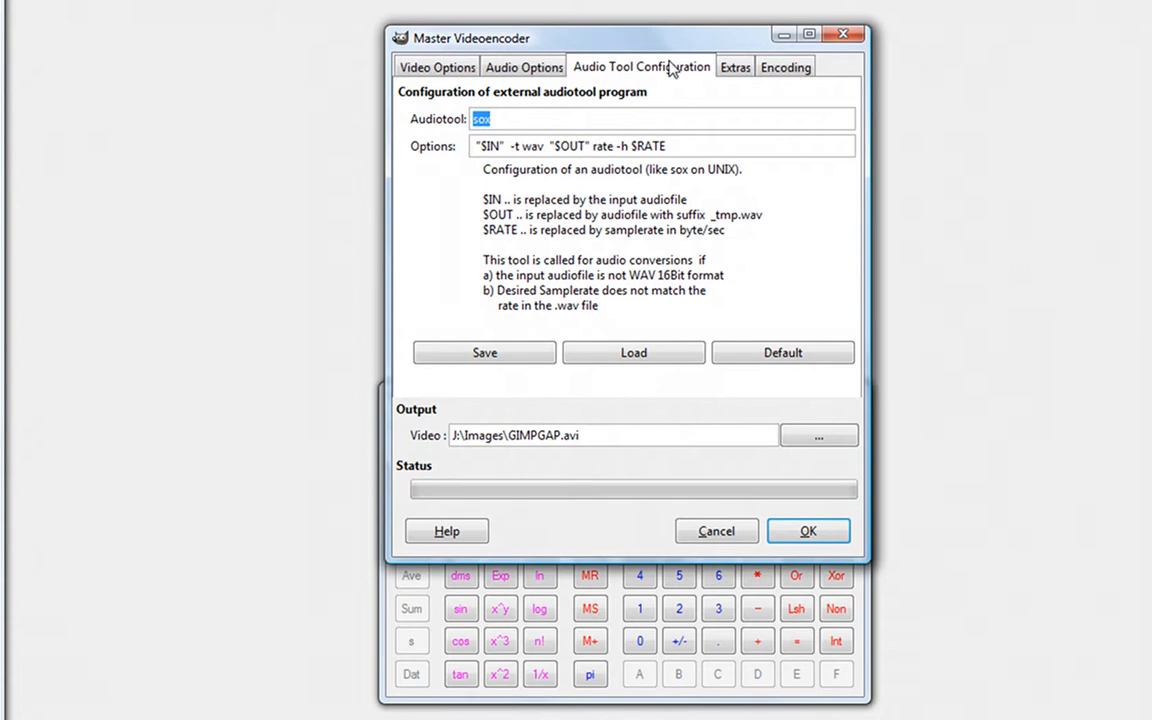
left_click(735, 70)
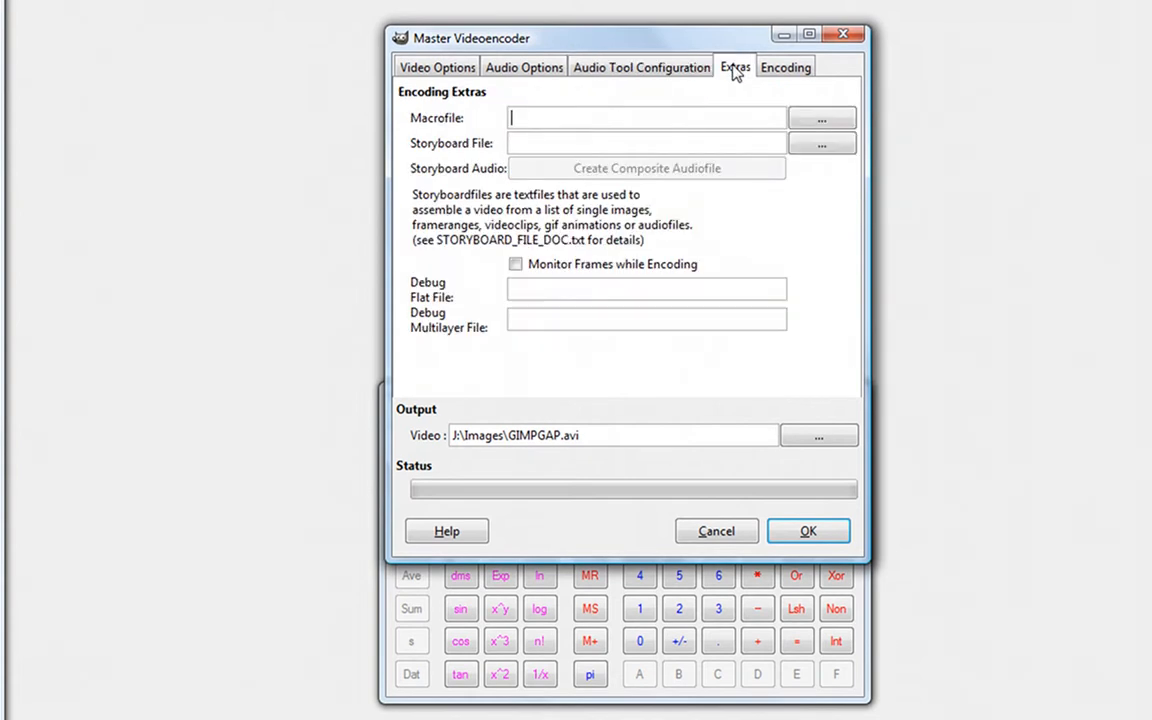
left_click(785, 68)
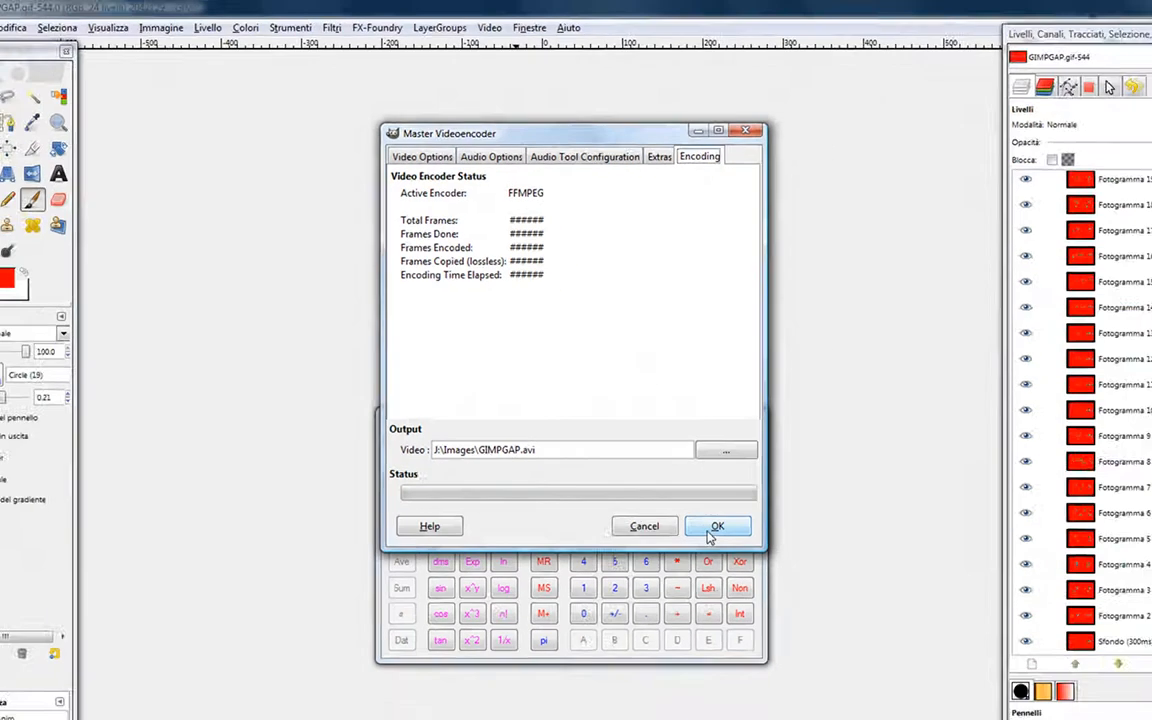
left_click(769, 550)
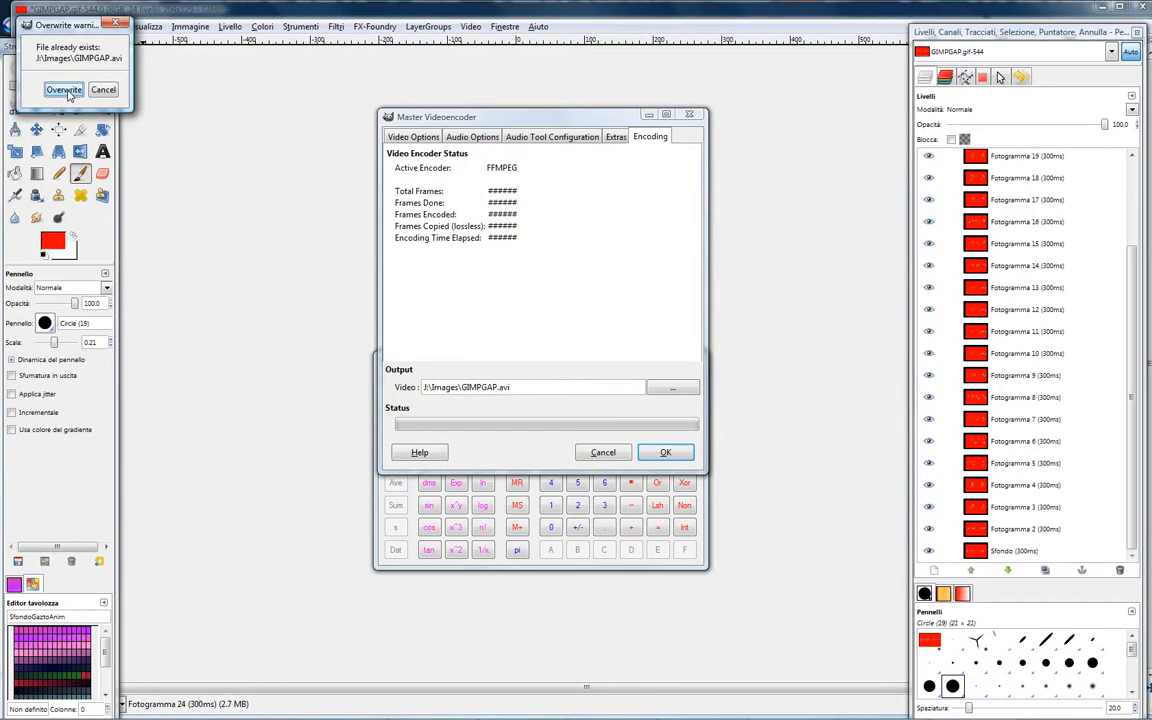
left_click(66, 91)
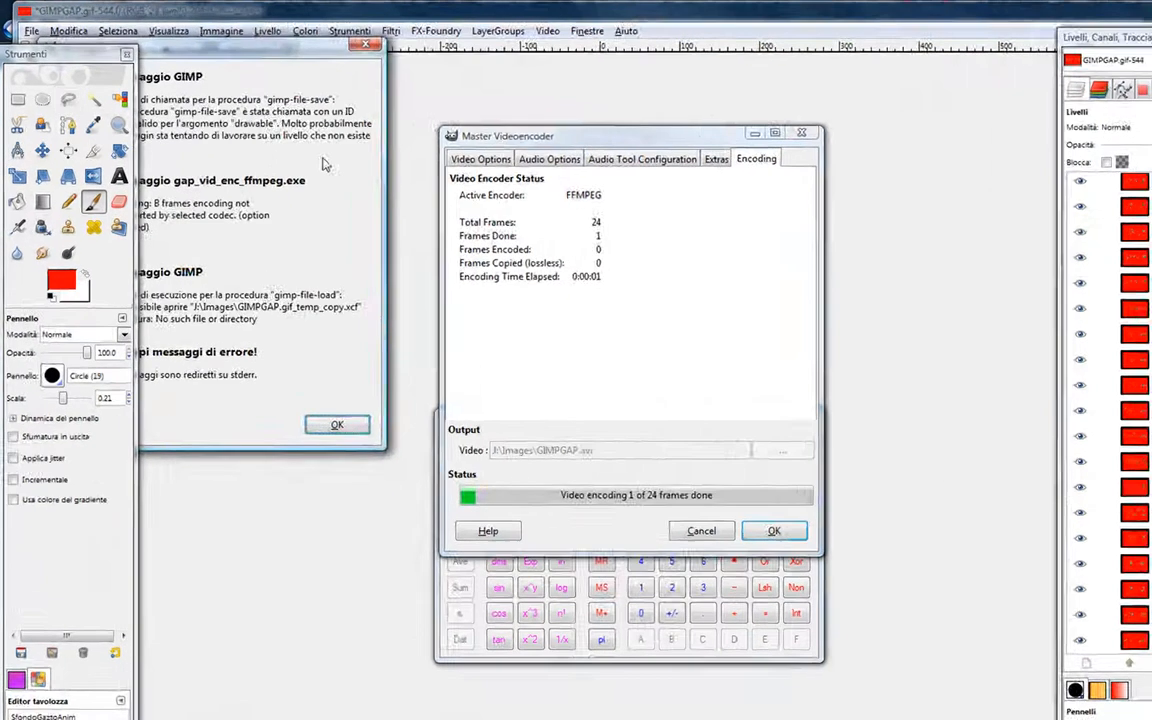
Move the GIMP error messages into view, dismiss them and close the Master Videoencoder.
left_click_drag(252, 50, 416, 66)
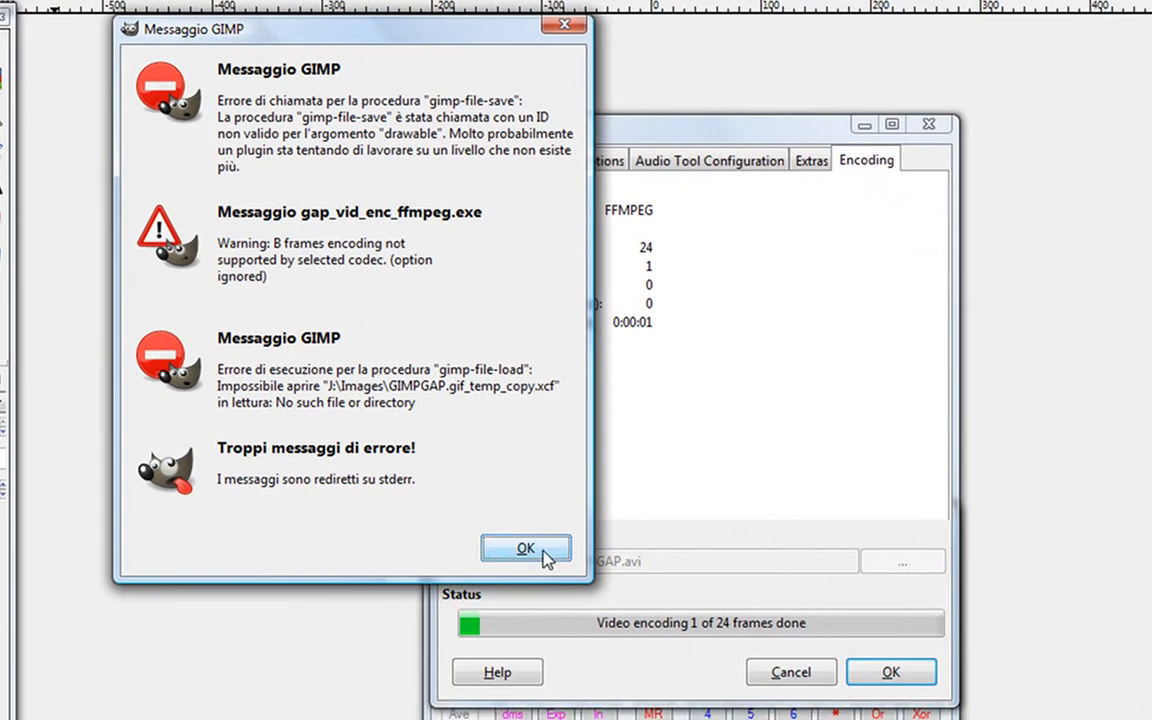
left_click(700, 606)
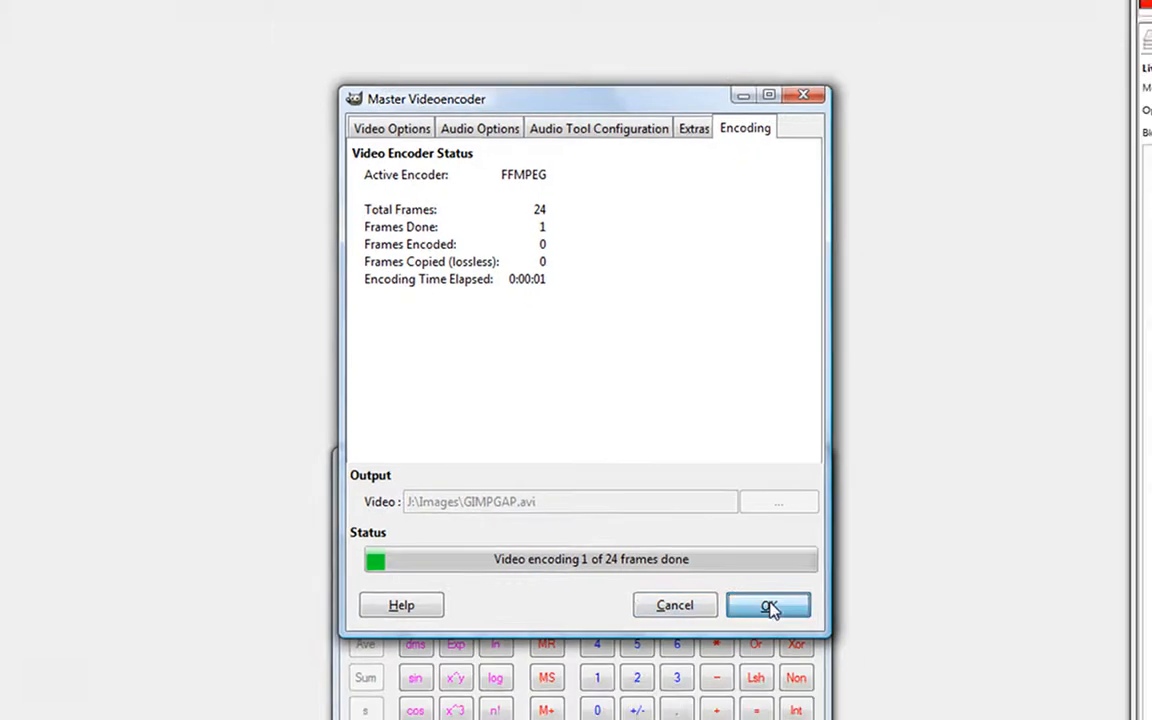
left_click(770, 607)
Hide the docks and try to save the animation in GIMP's native format as GIMPGAP.xcf in the Images folder.
key("Tab")
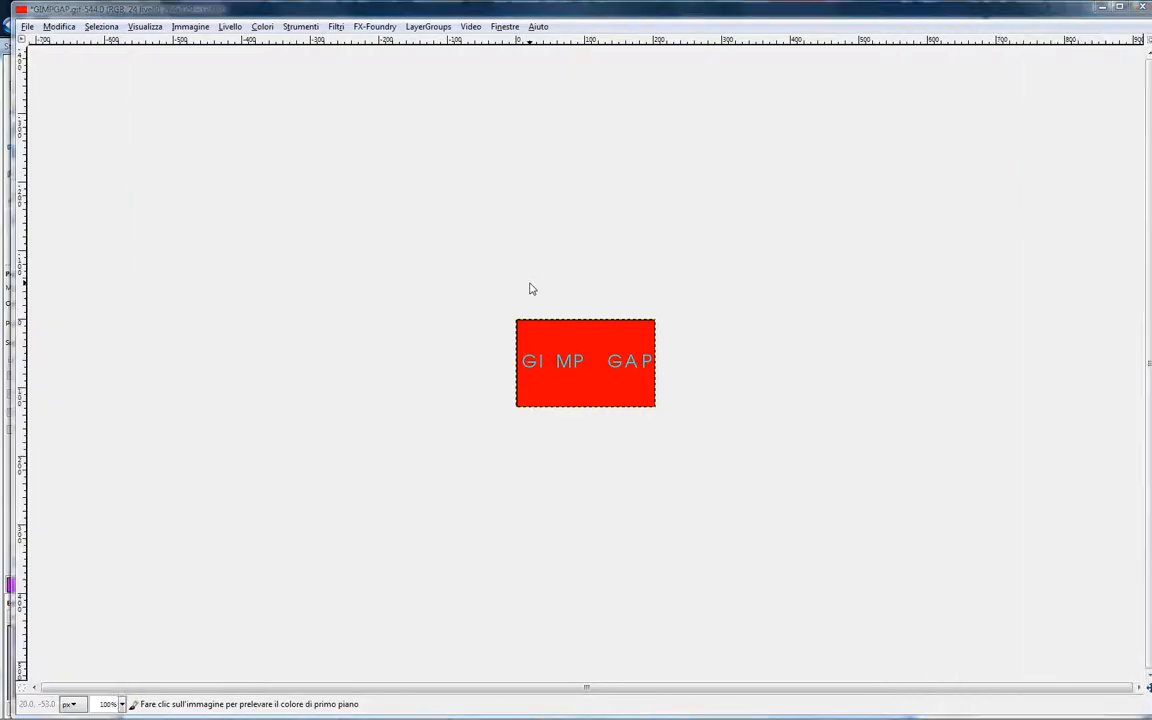
key("ctrl+shift+s")
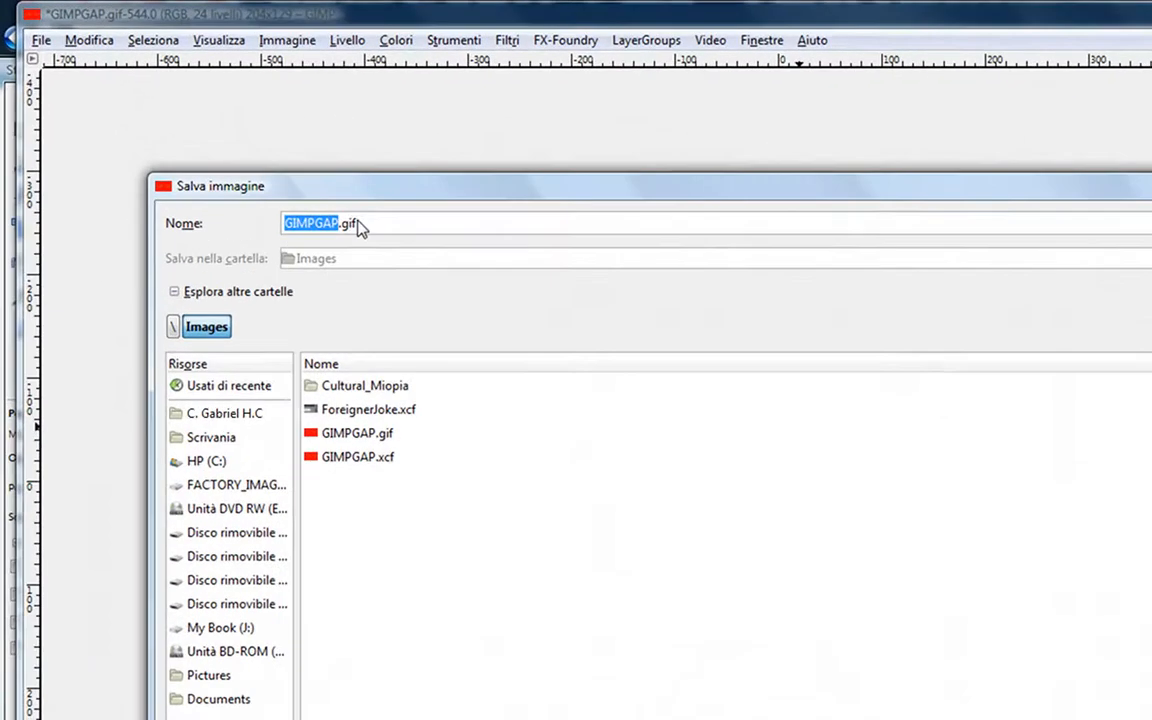
left_click(241, 148)
double_click(366, 236)
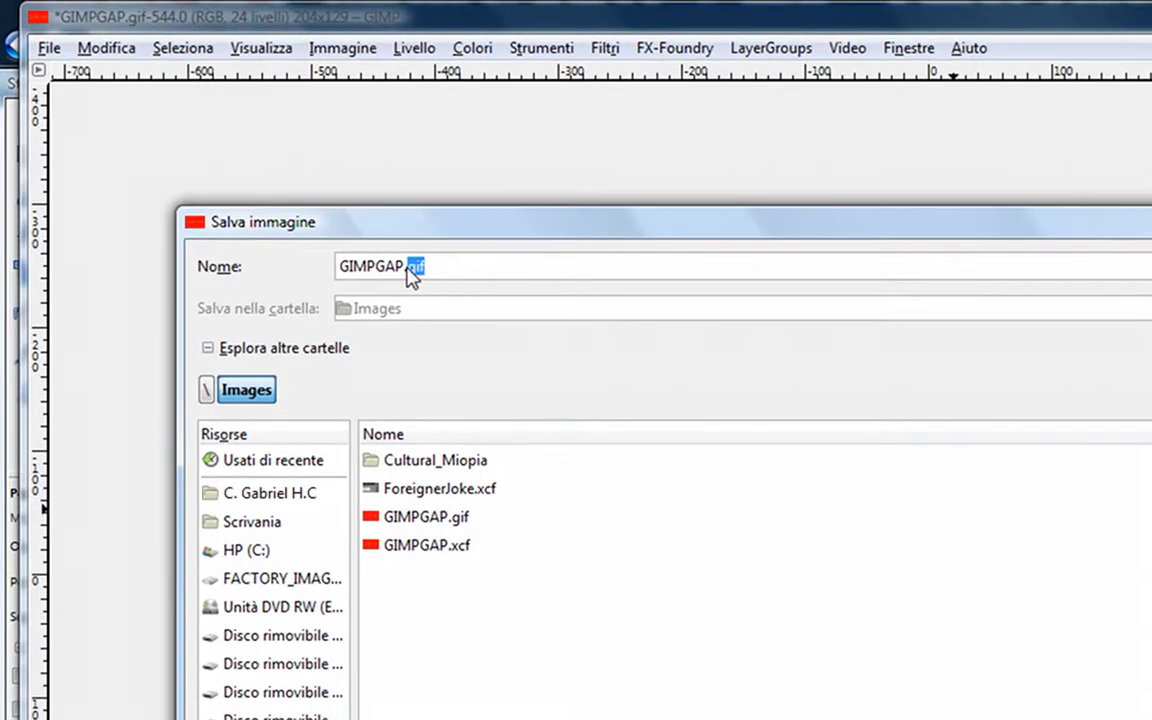
type("xc")
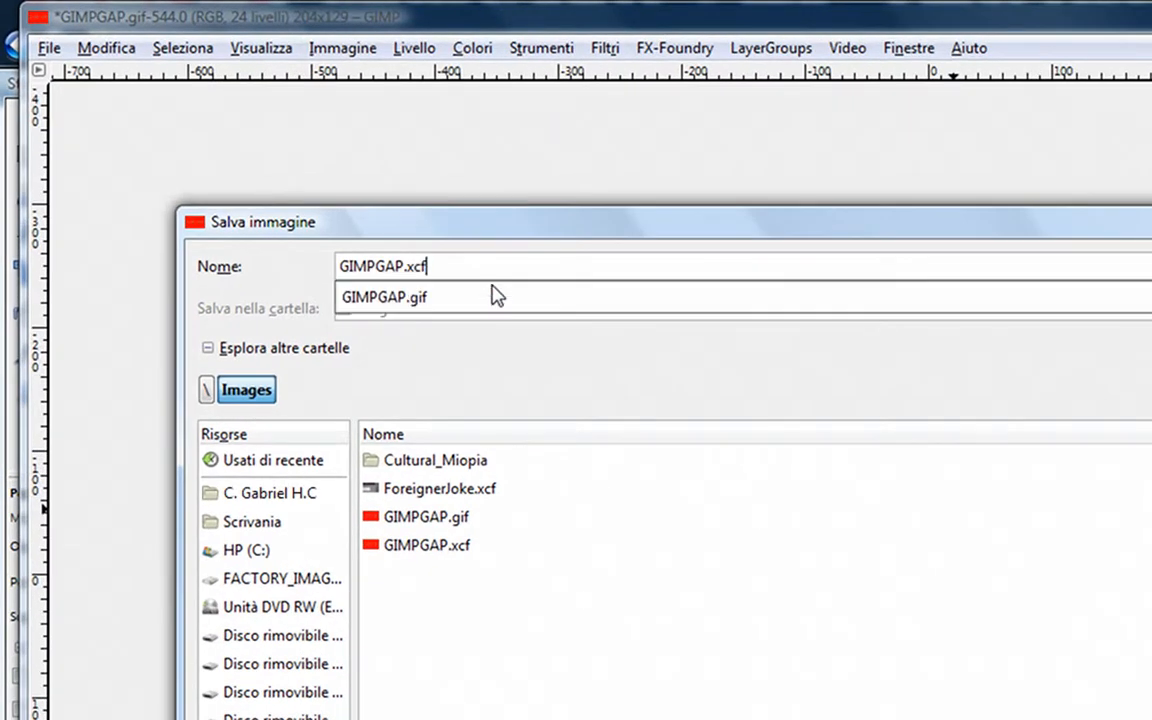
left_click(462, 235)
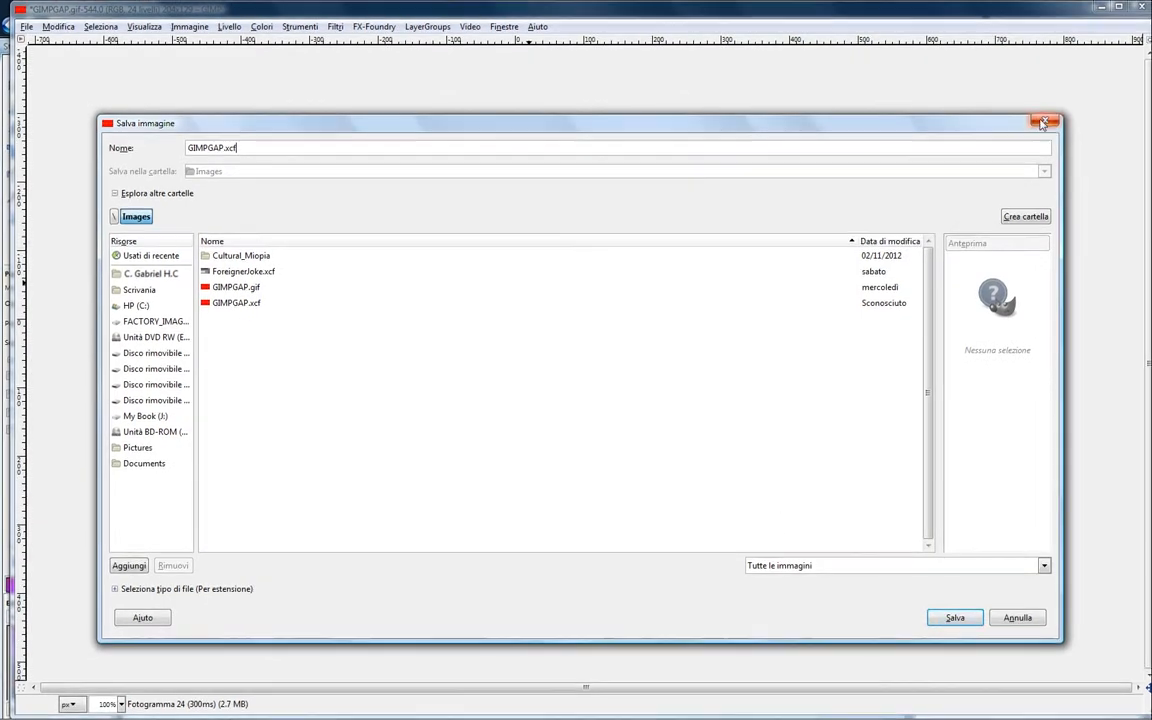
left_click(955, 617)
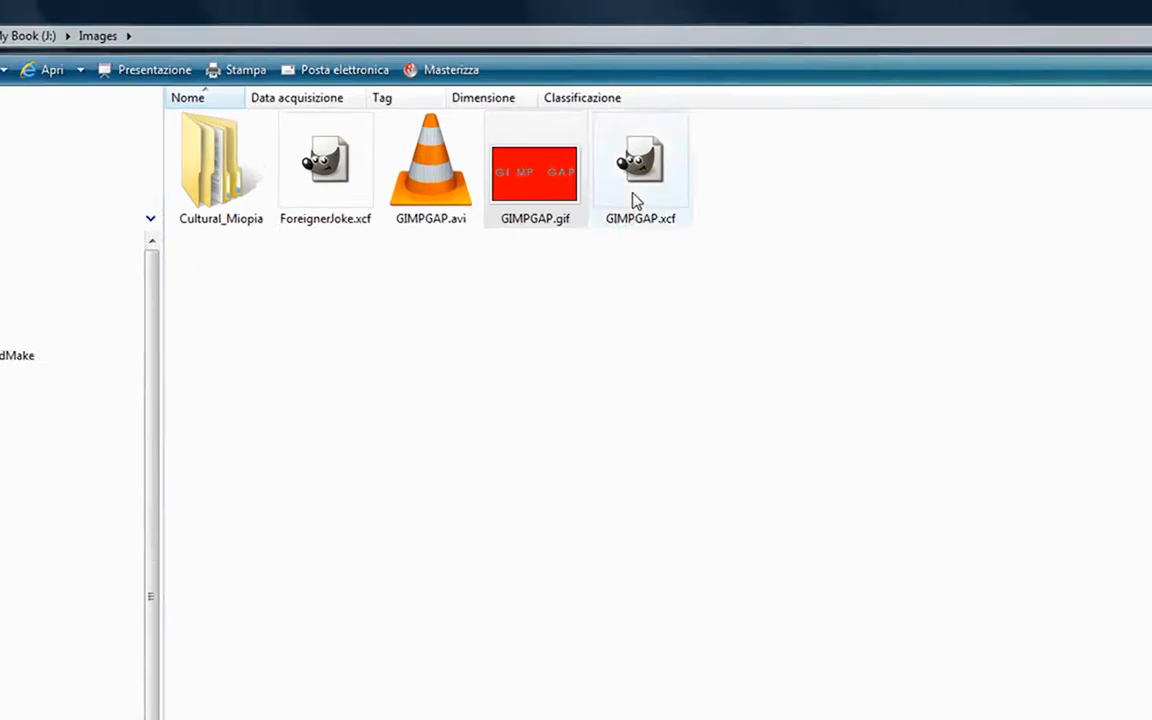
Add GIMPGAP.xcf from the Images folder to the open GIMPGAP.gif image and inspect the layer list.
left_click_drag(600, 160, 651, 392)
left_click_drag(752, 578, 775, 625)
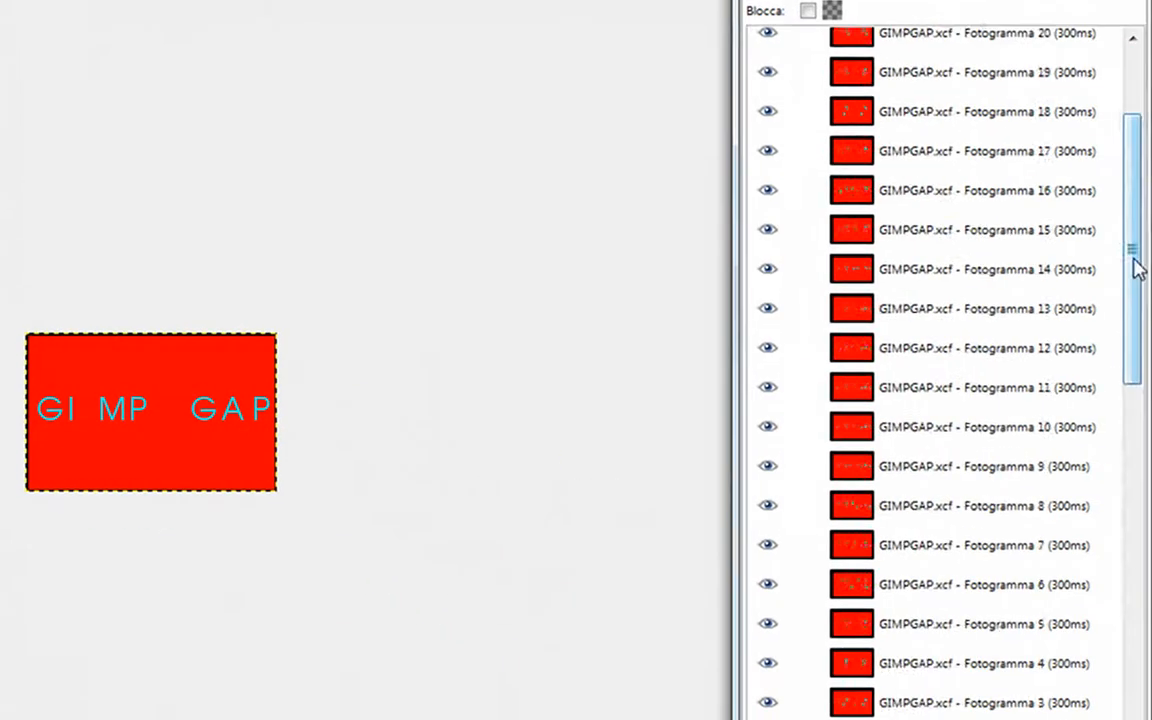
left_click_drag(1131, 257, 1139, 267)
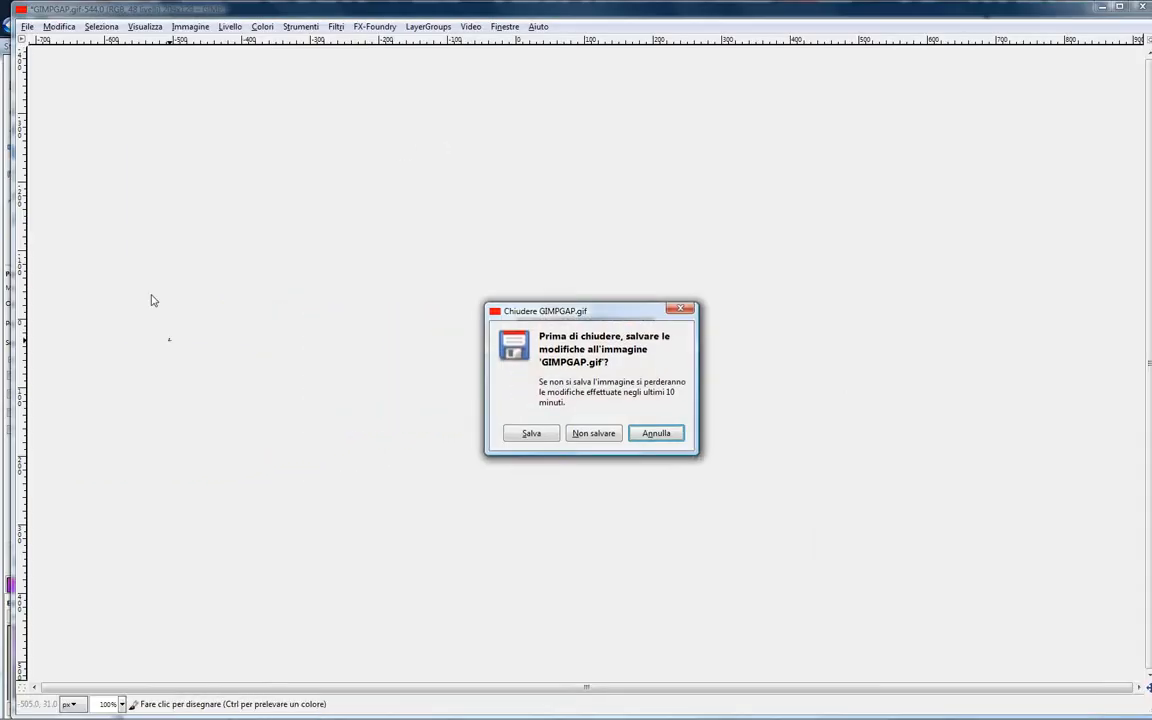
Close GIMPGAP.gif without saving and open GIMPGAP.xcf from the Images folder as its own image in GIMP.
left_click(594, 434)
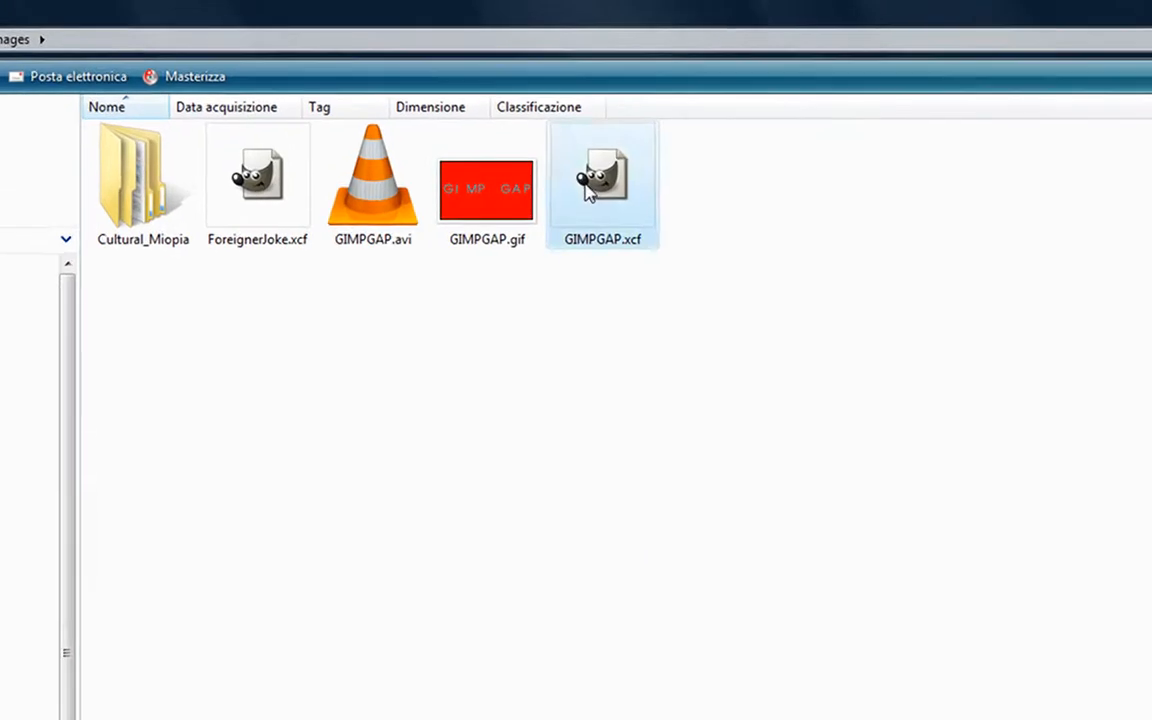
left_click_drag(587, 172, 580, 469)
key("alt+Tab")
key("alt+Tab")
key("alt+shift+Tab")
left_click_drag(590, 548, 651, 307)
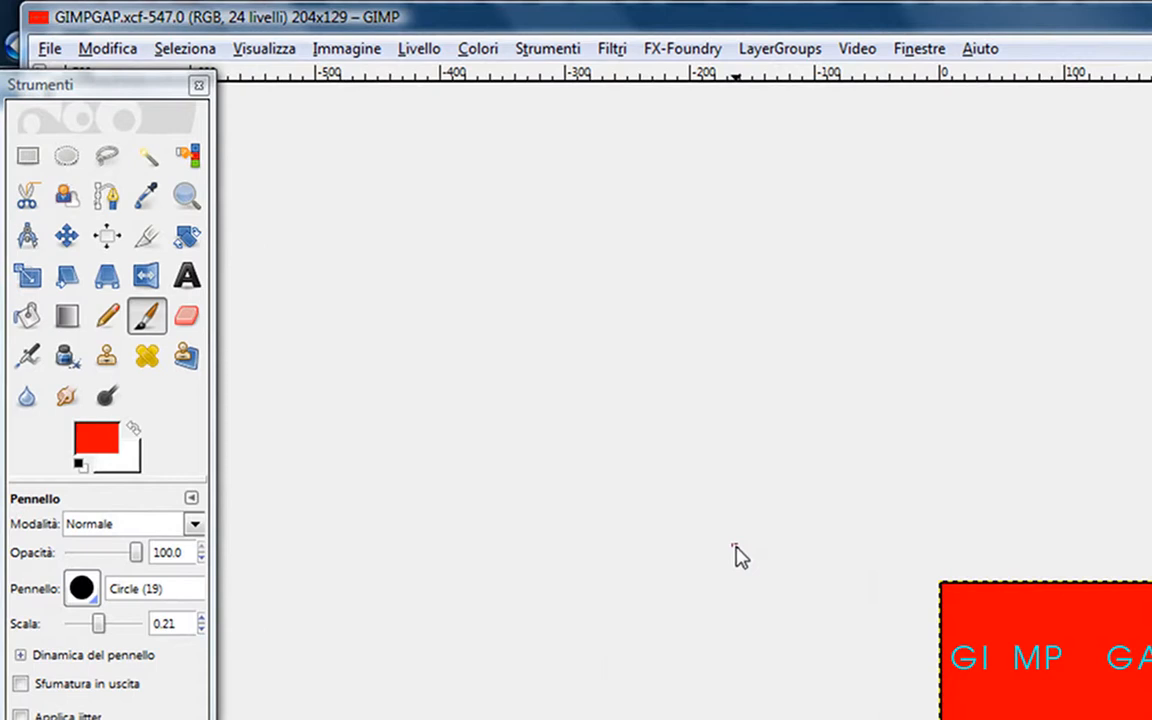
Restore the recently closed dock containing the layers, channels and paths panels.
key("ctrl+l")
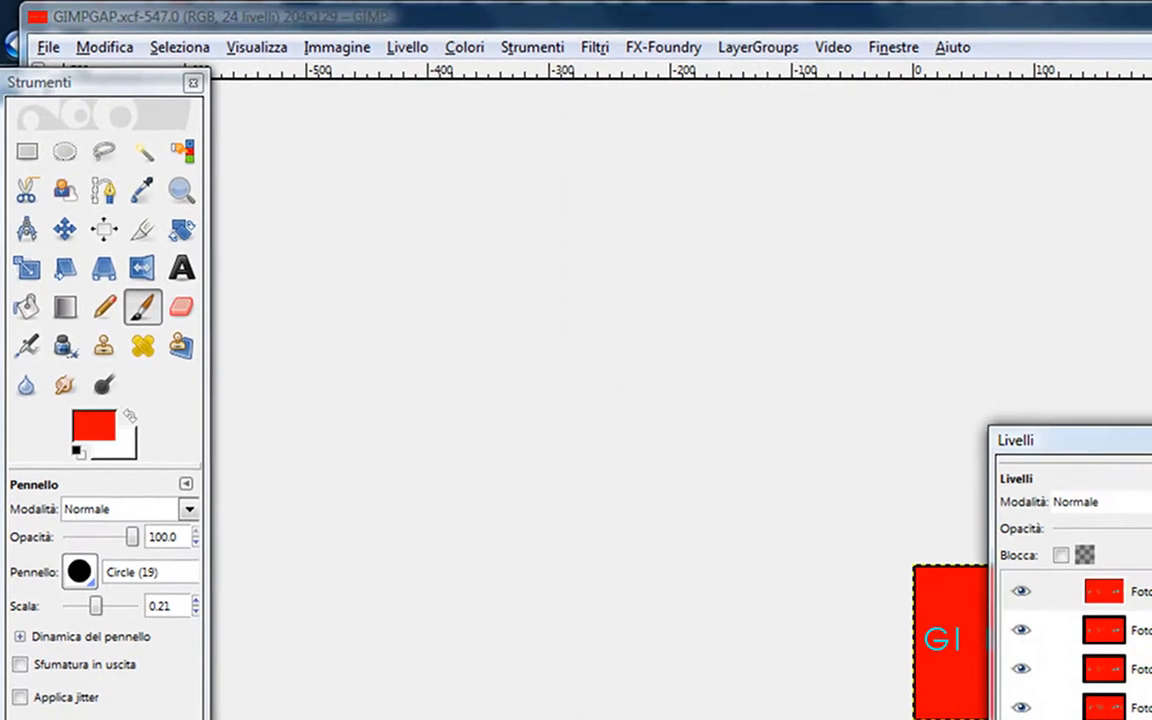
left_click(898, 47)
mouse_move(1088, 104)
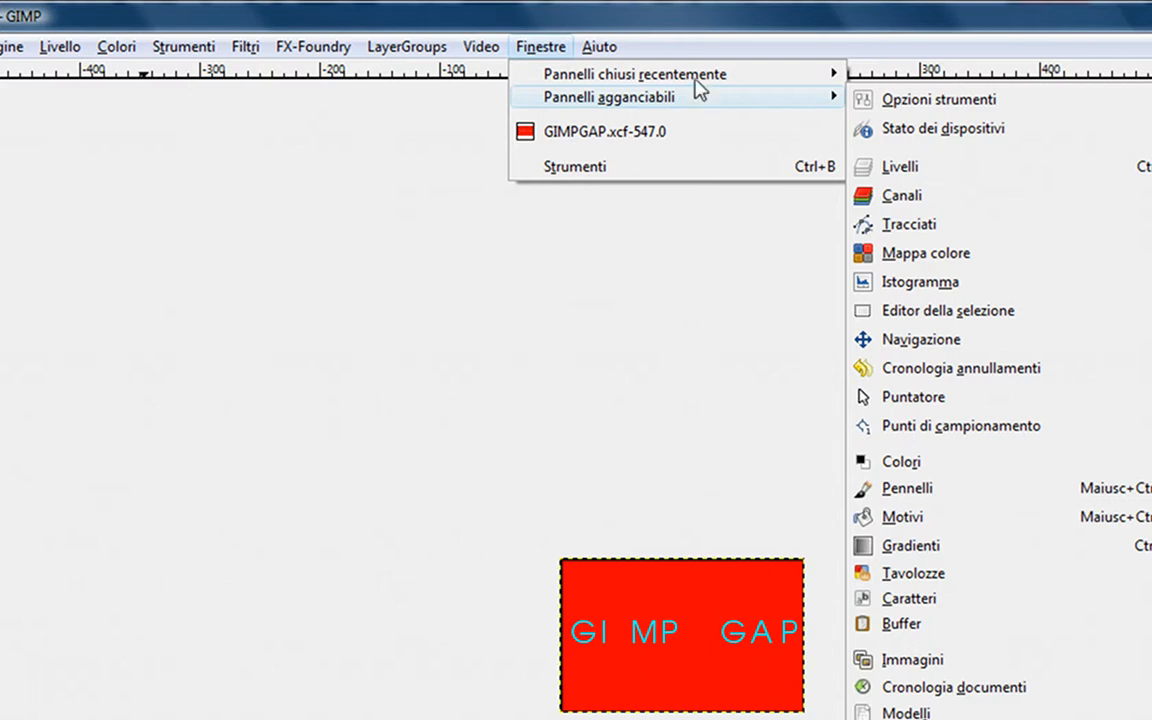
mouse_move(645, 76)
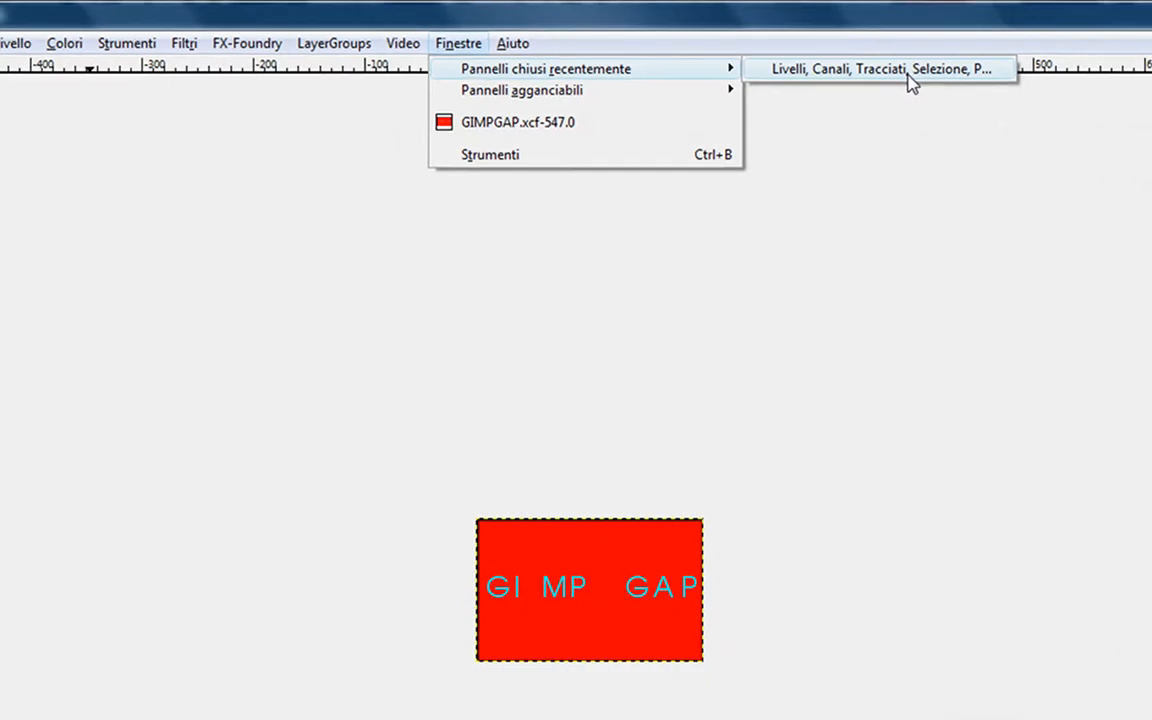
left_click(941, 80)
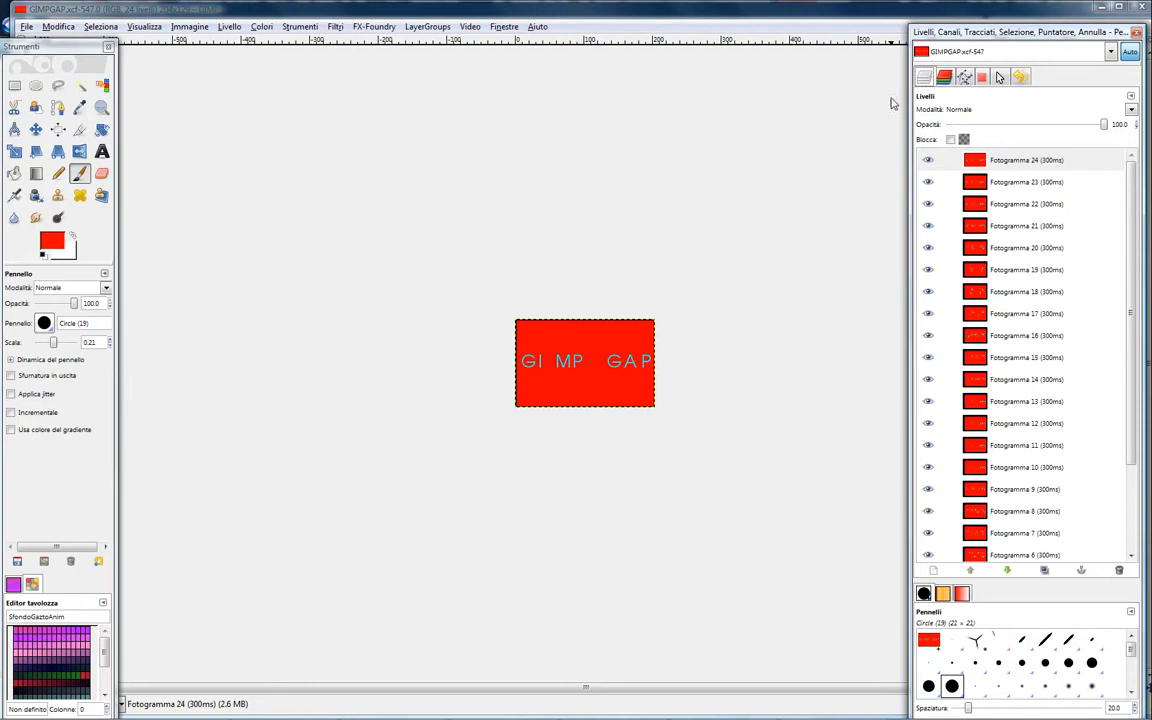
Reopen the Master Videoencoder for GIMPGAP.xcf and compare its layer range with the bottom of the layer list.
left_click(335, 26)
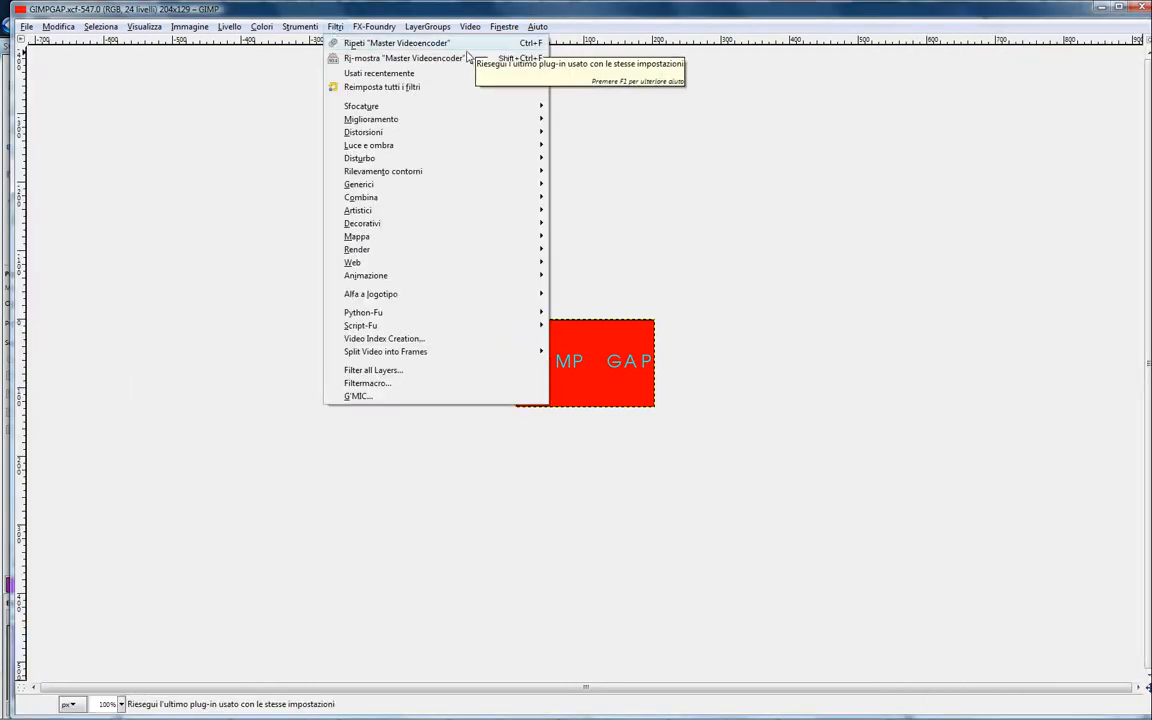
mouse_move(526, 34)
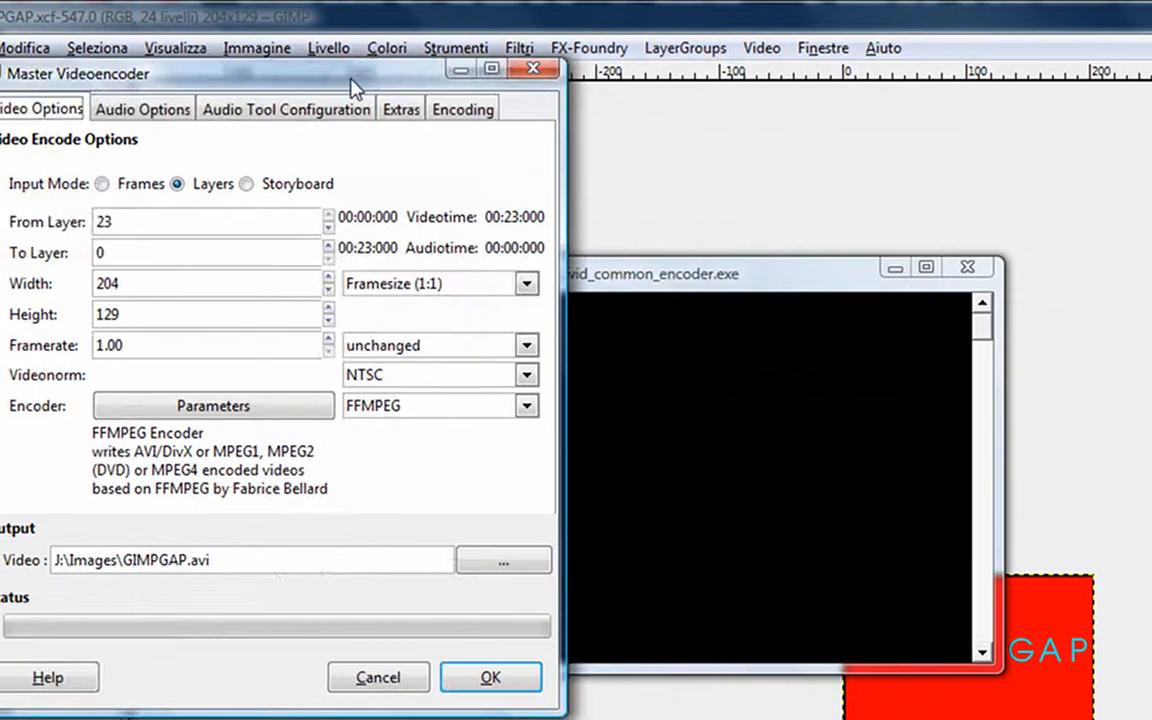
left_click_drag(345, 85, 597, 82)
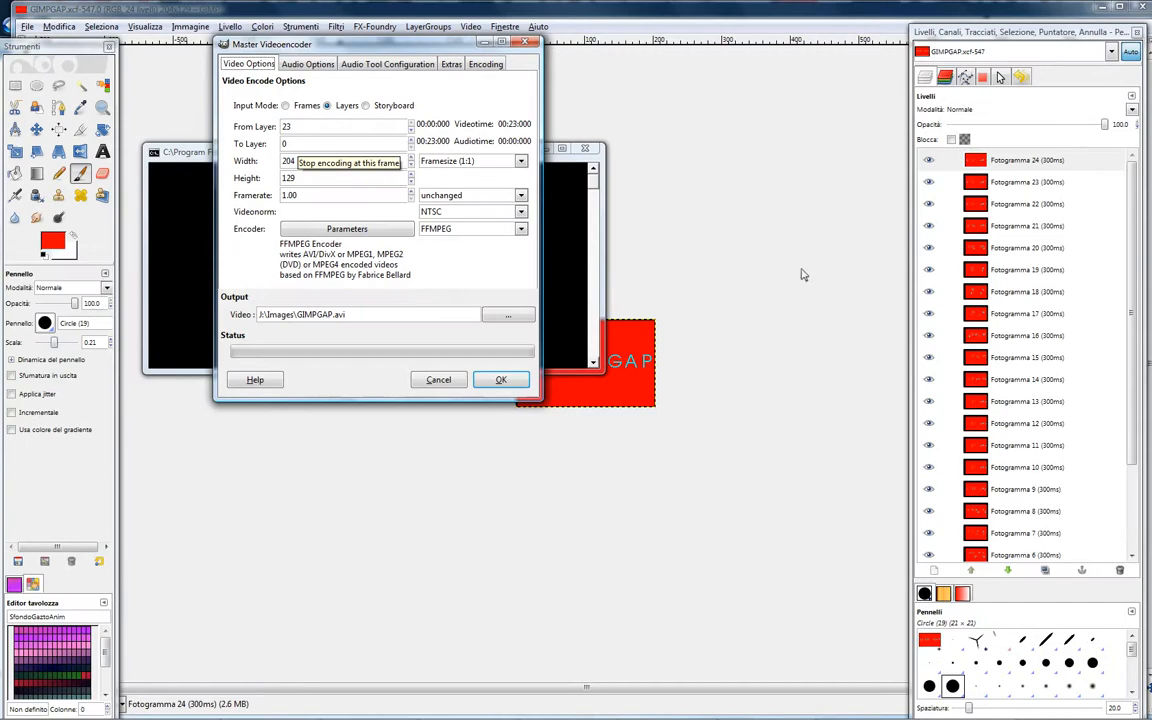
left_click_drag(1131, 432, 1133, 528)
left_click(1021, 552)
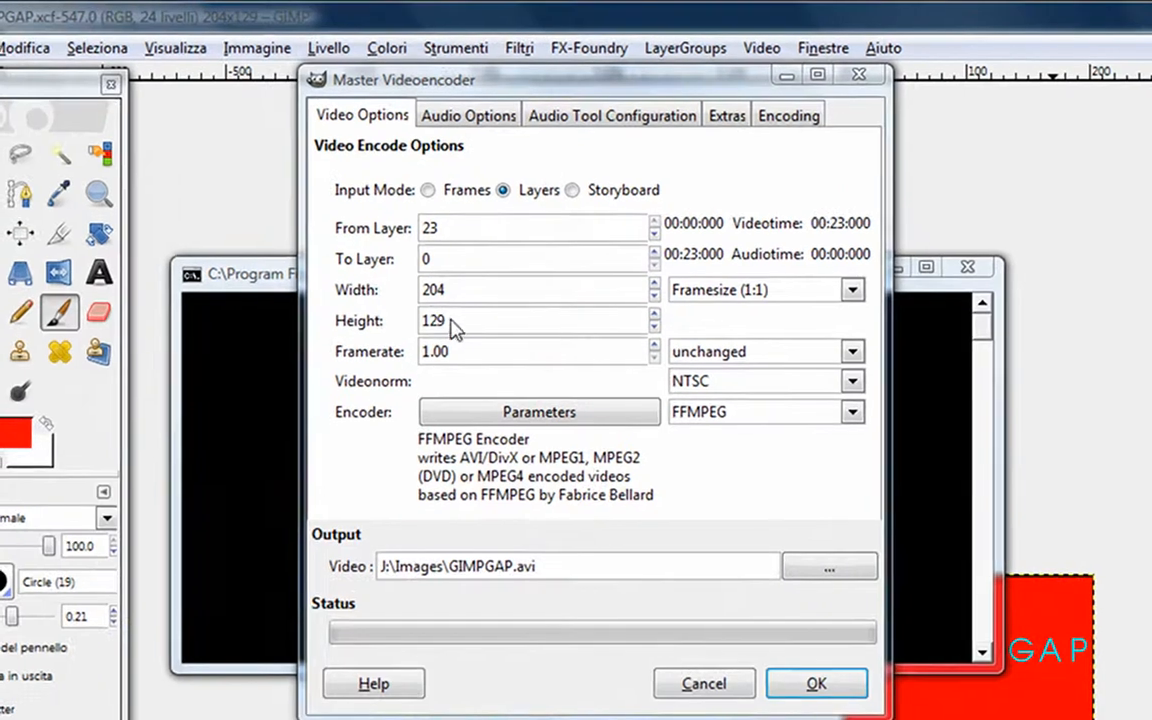
Set the output video's height to 128, its framerate to 3.33 and its video norm to undefined.
left_click(385, 235)
left_click_drag(442, 317, 447, 337)
type("8")
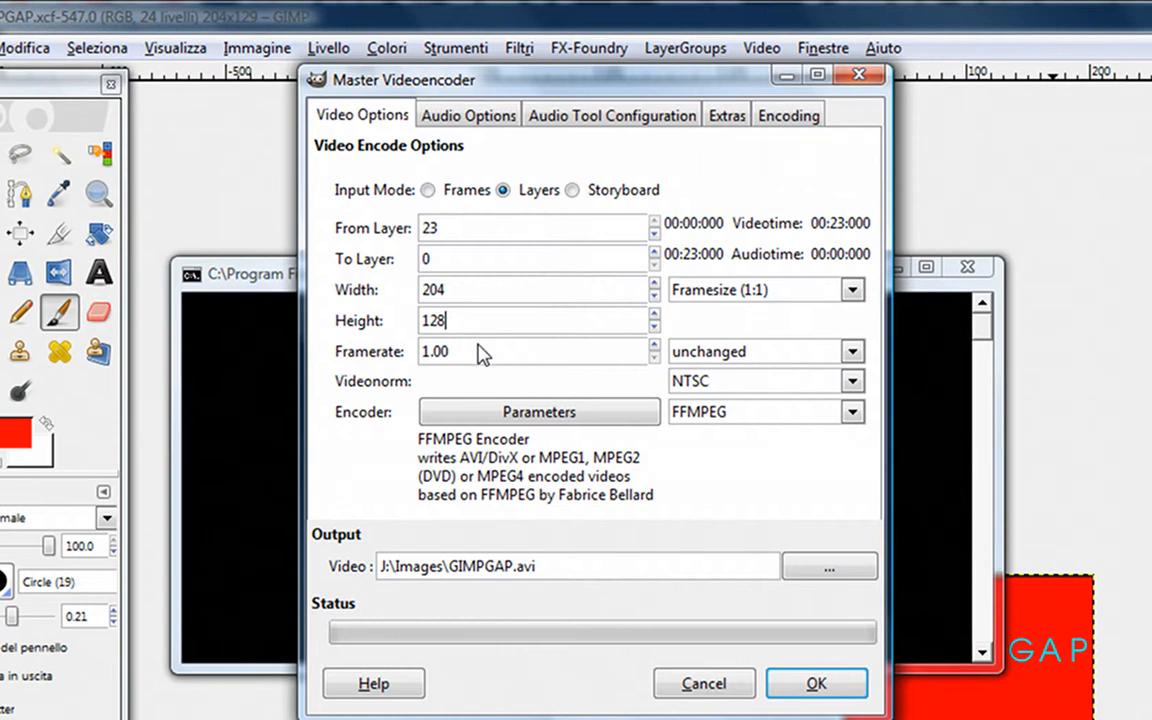
key("Tab")
type("3.33")
left_click(730, 382)
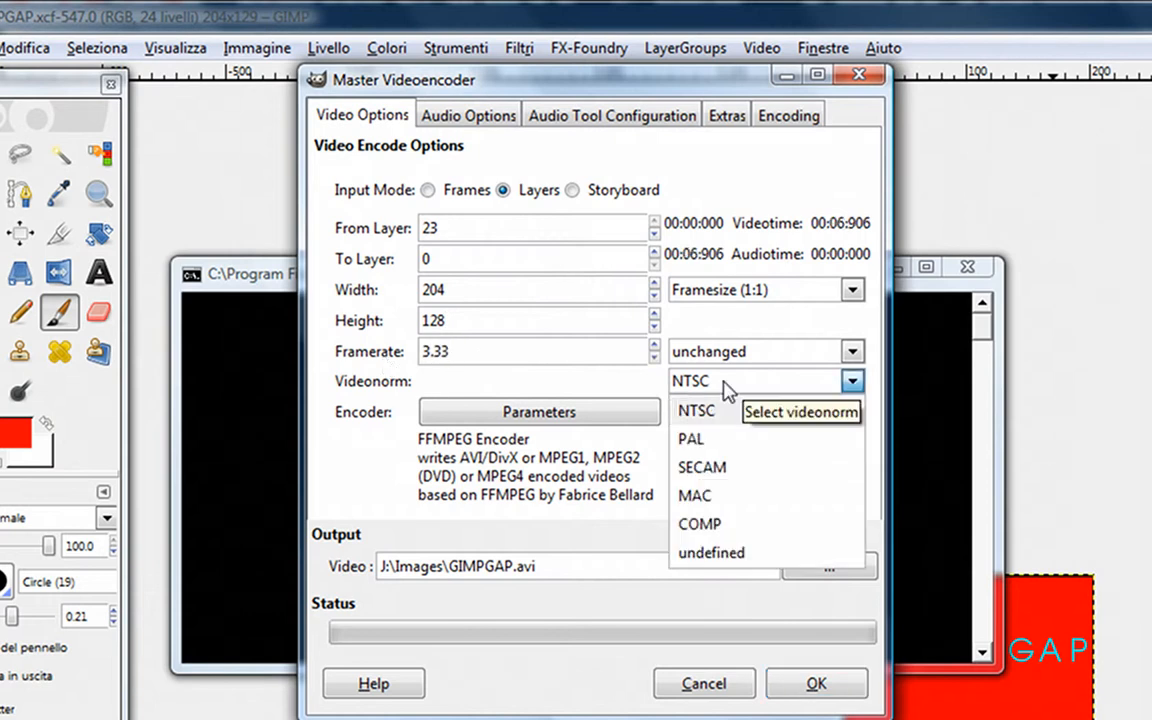
left_click(741, 558)
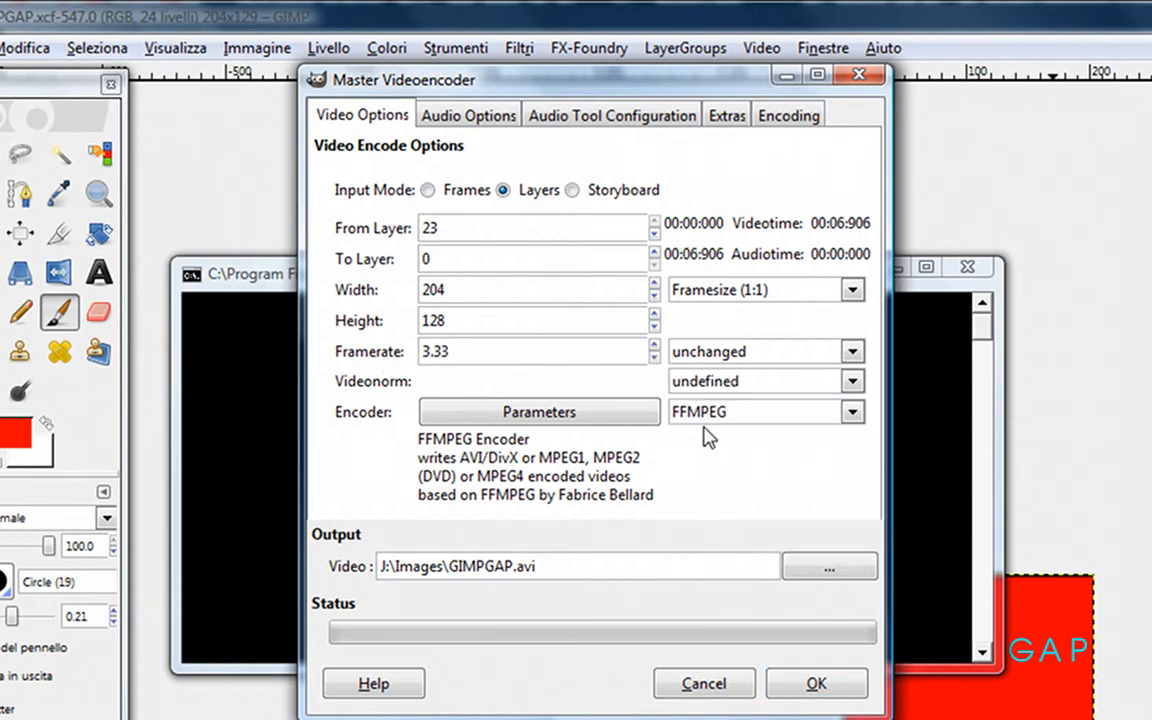
Check the FFMPEG encoder parameters, keeping AVI format and the msmpeg4 video codec, and encode the animation to J:\Images\GIMPGAP.avi.
left_click(611, 419)
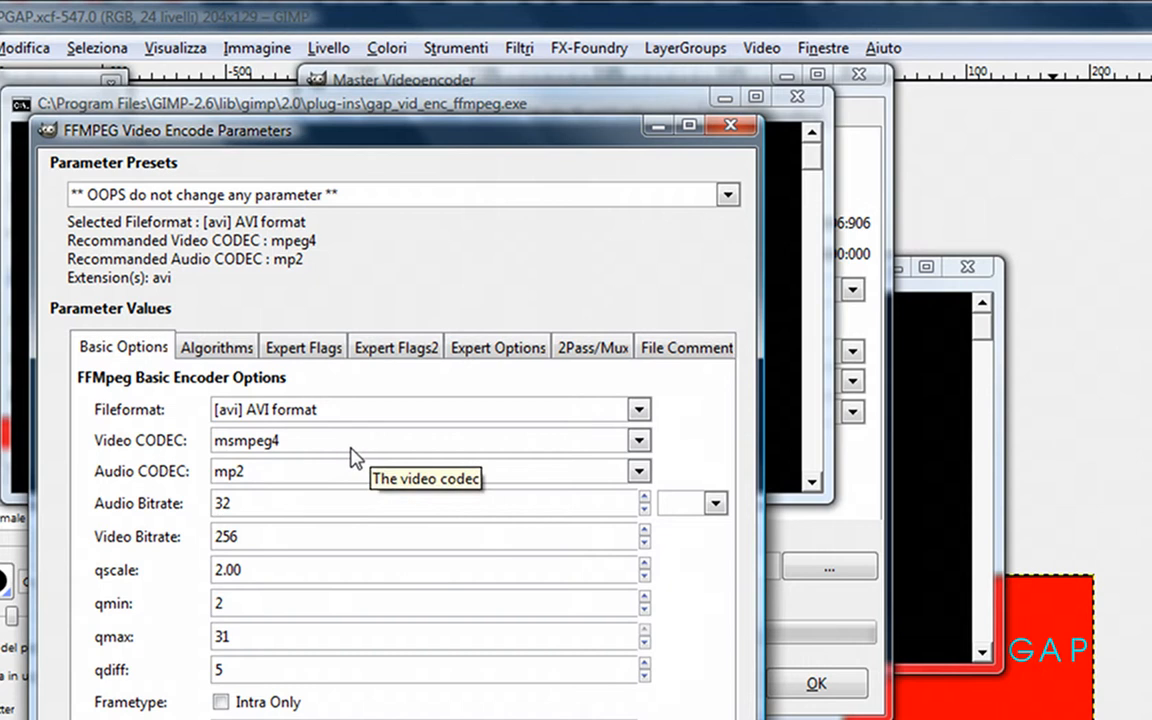
key("Return")
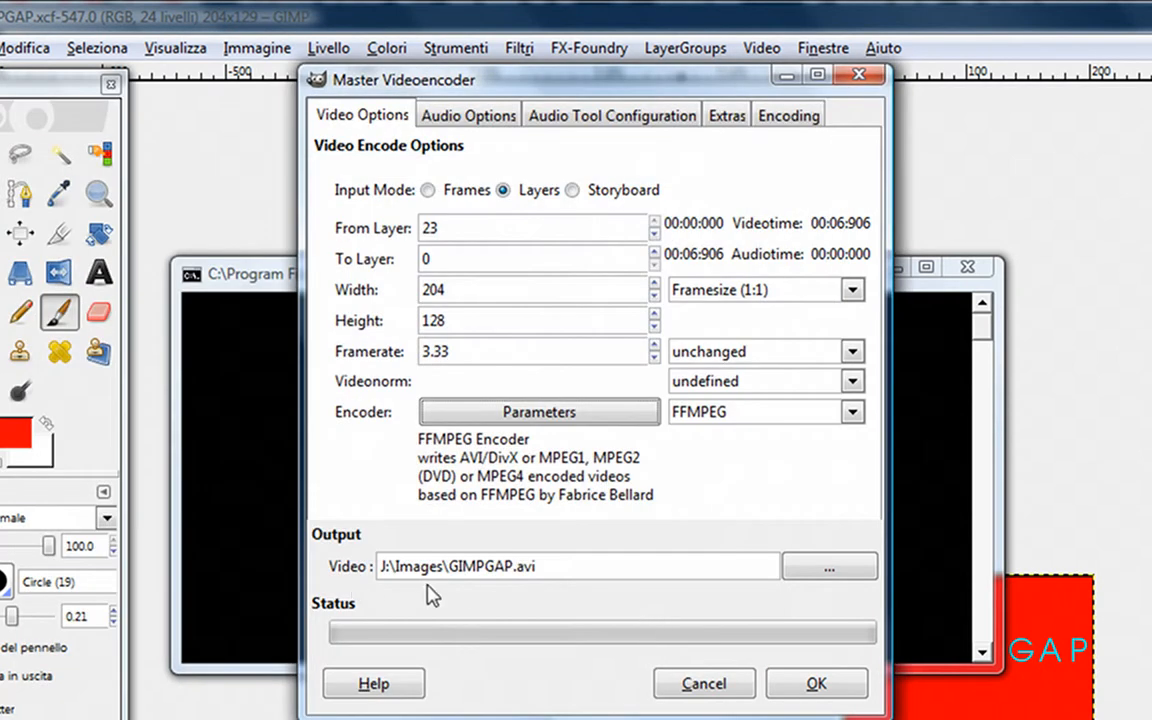
left_click(820, 687)
left_click(175, 308)
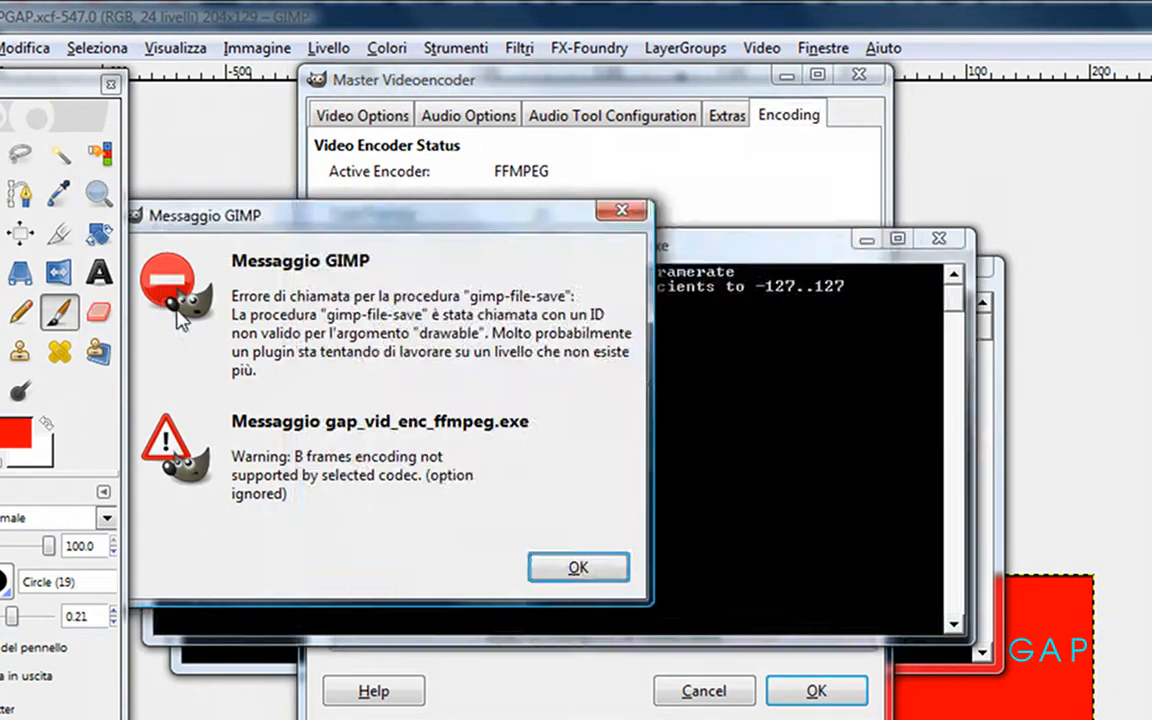
left_click(597, 660)
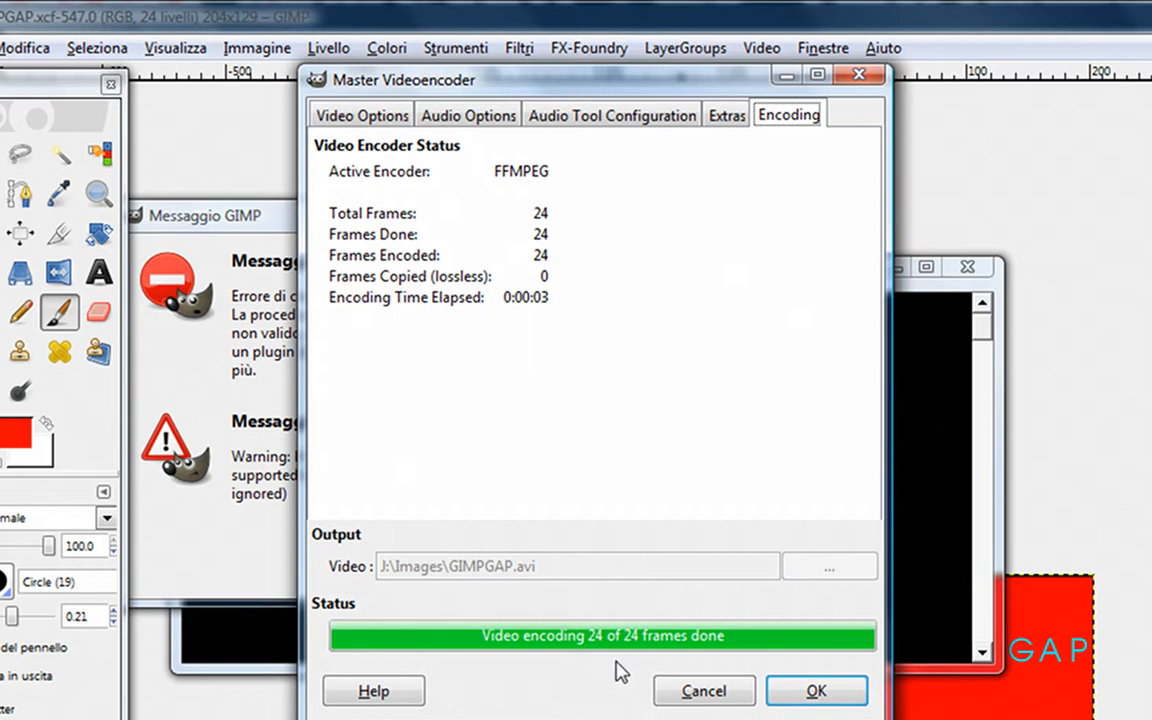
left_click(814, 692)
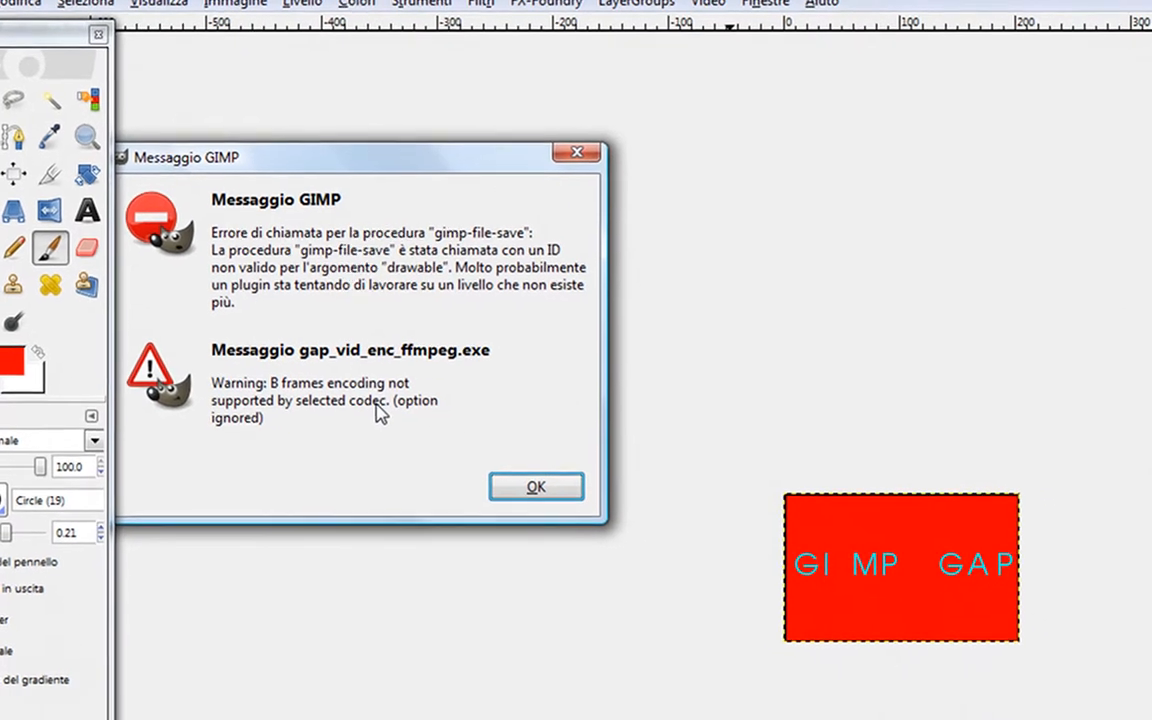
left_click(546, 507)
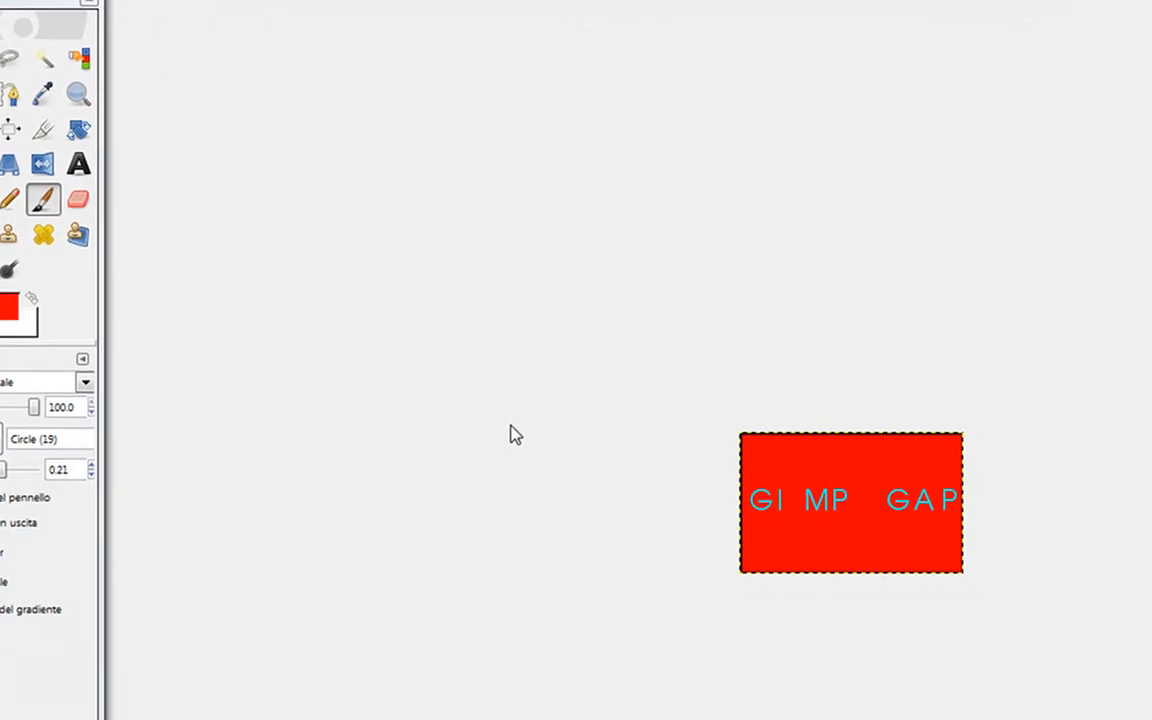
Switch to the Images folder in Windows Explorer and play the encoded GIMPGAP.avi in VLC.
key("alt+Tab")
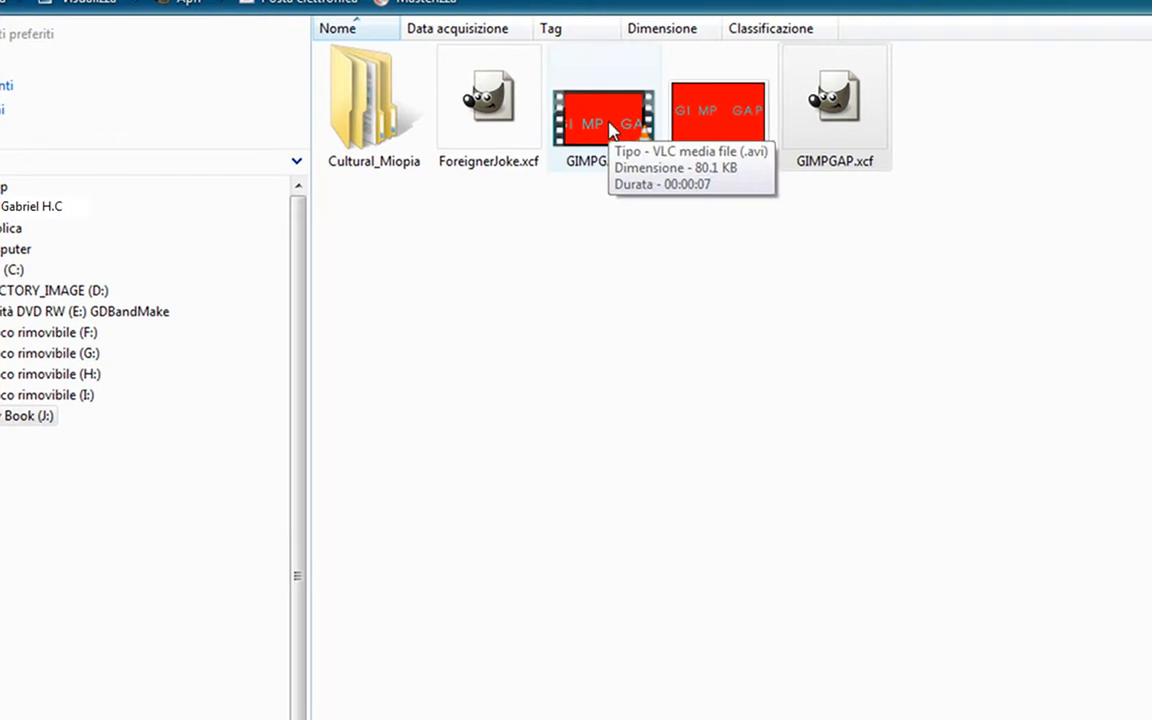
left_click(609, 129)
double_click(615, 125)
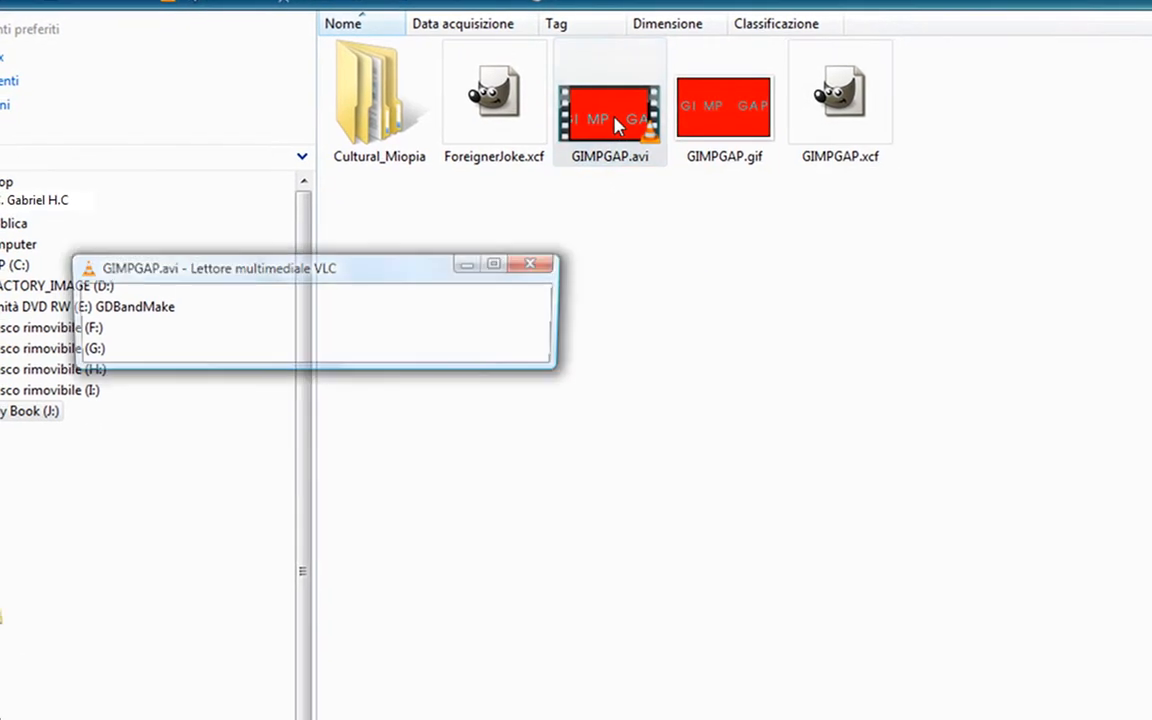